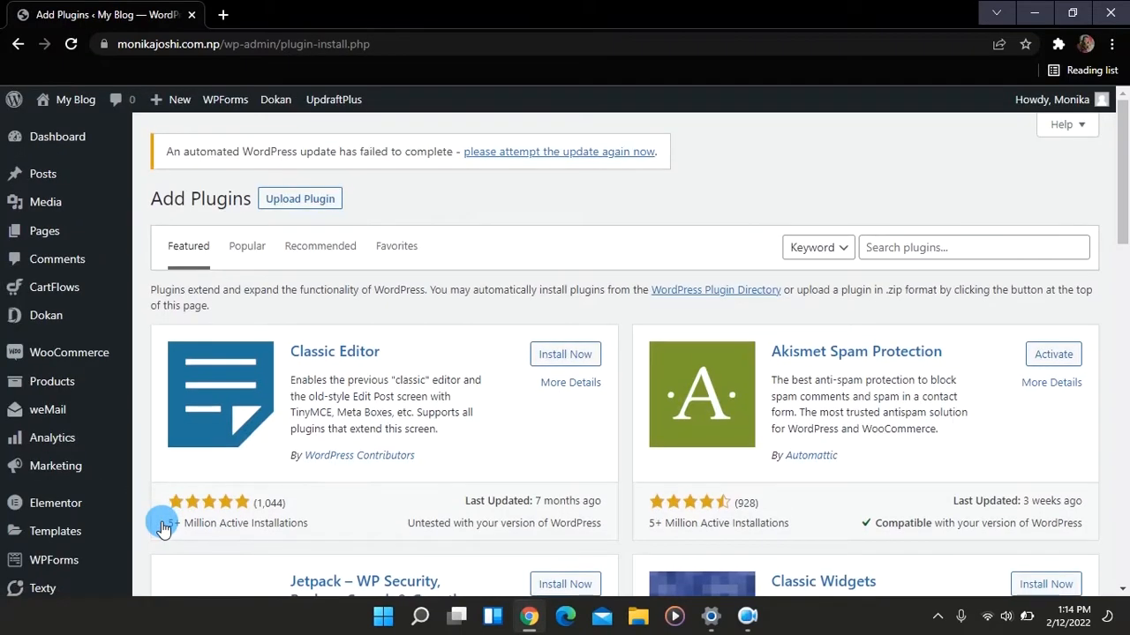
Search the plugin directory for icegram.
click(933, 247)
text(i)
click(891, 313)
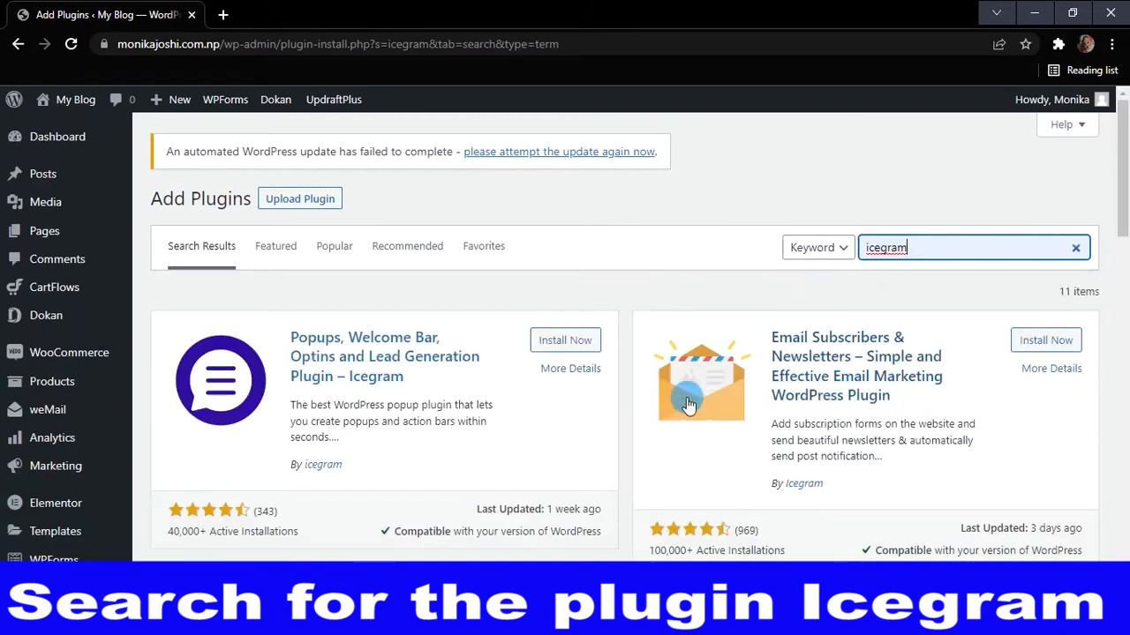
scroll(277, 383, down, 1)
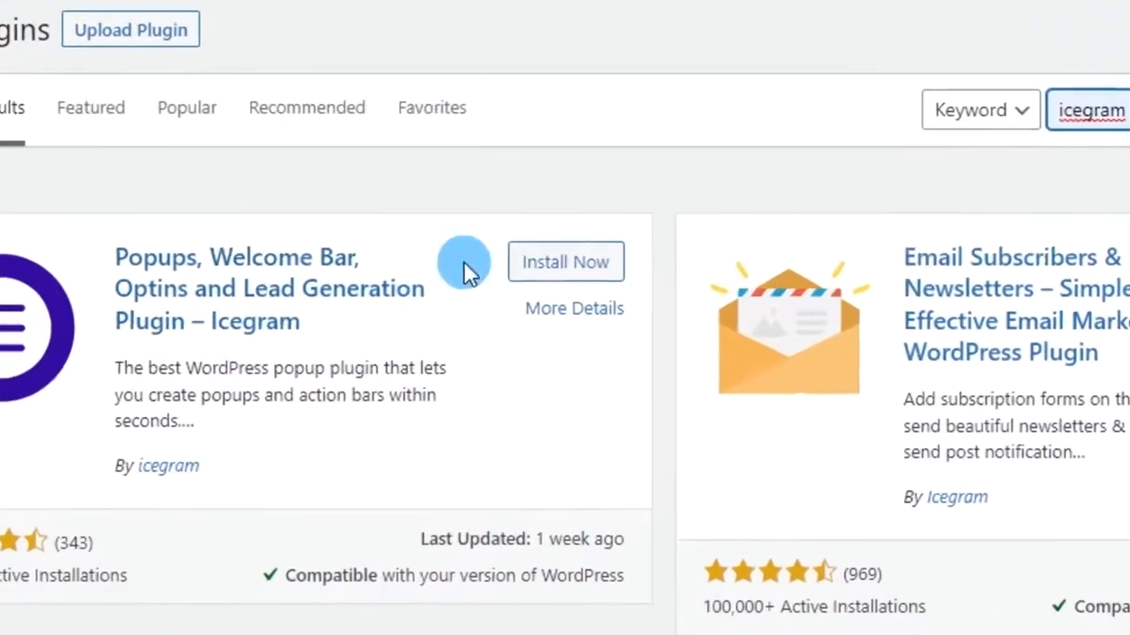
Install and activate the Popups, Welcome Bar, Optins and Lead Generation Plugin – Icegram.
click(538, 285)
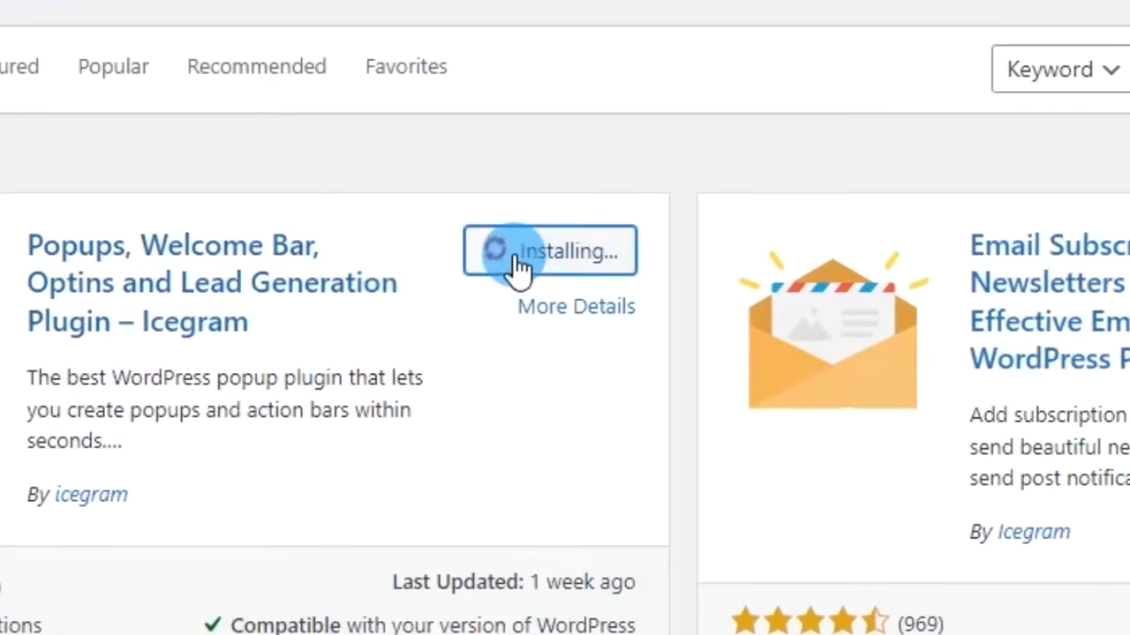
click(574, 261)
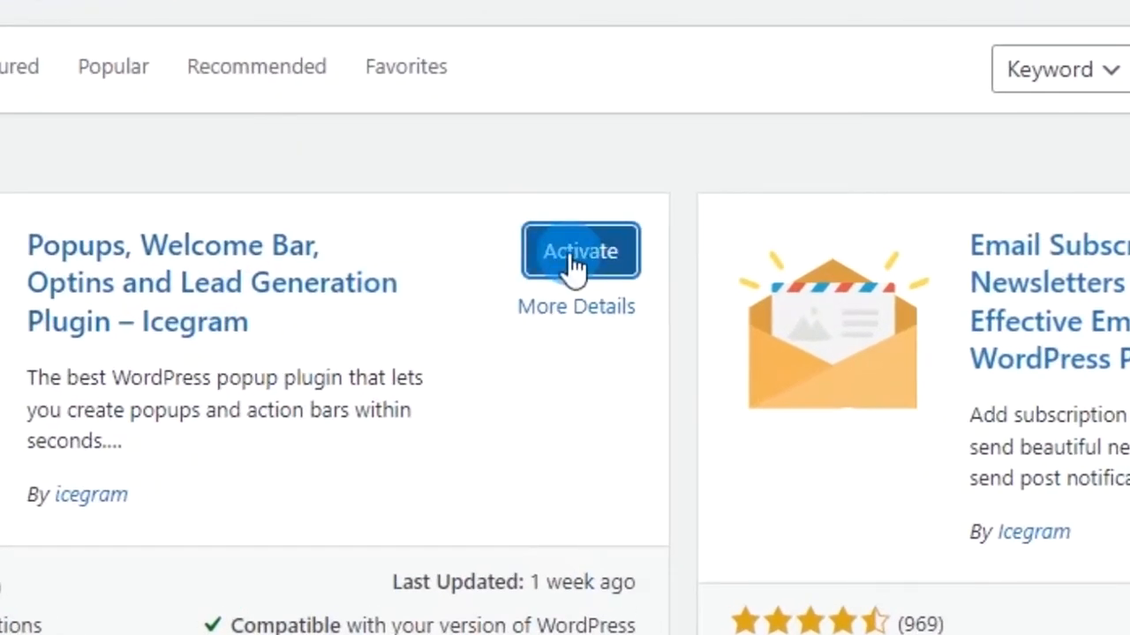
click(573, 261)
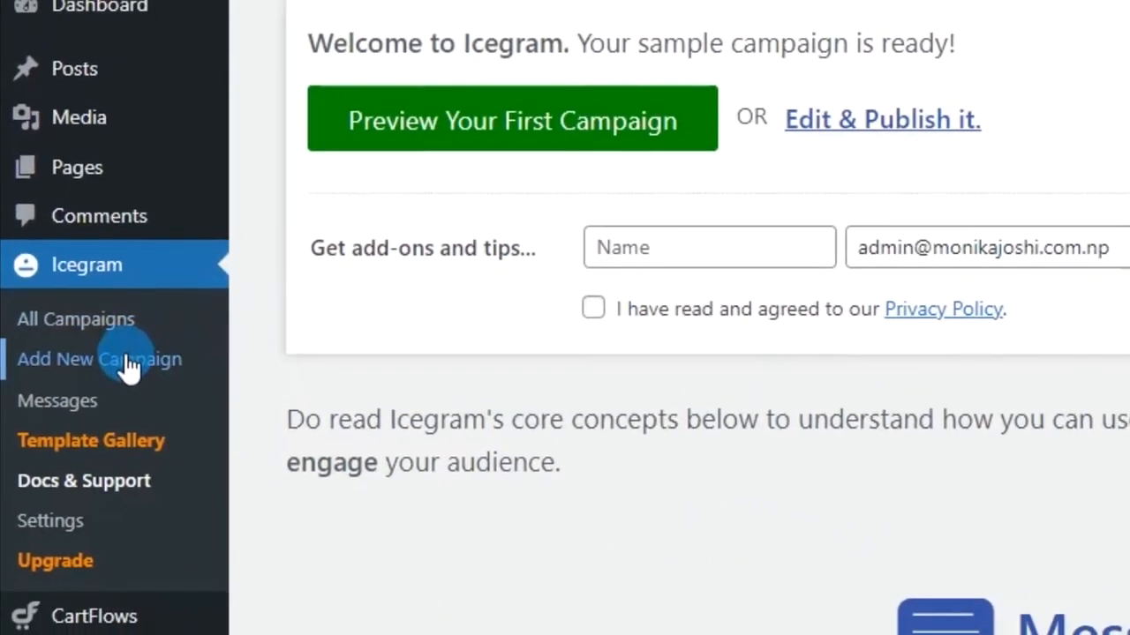
Start a new Icegram campaign to reach its collection of design templates.
click(74, 346)
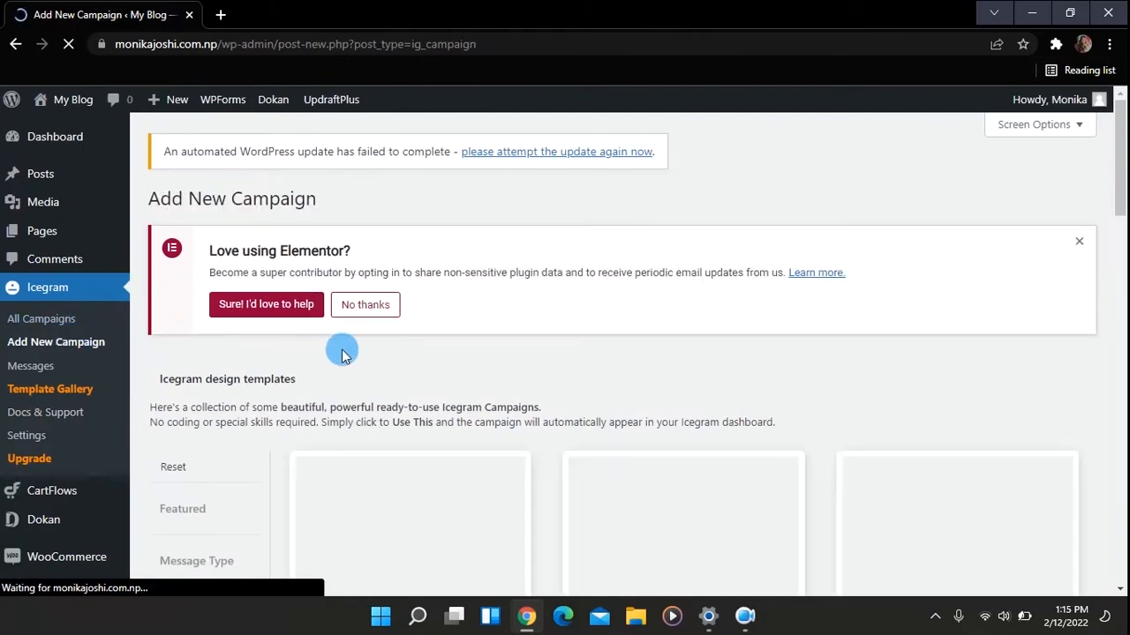
scroll(341, 351, down, 3)
scroll(343, 354, down, 1)
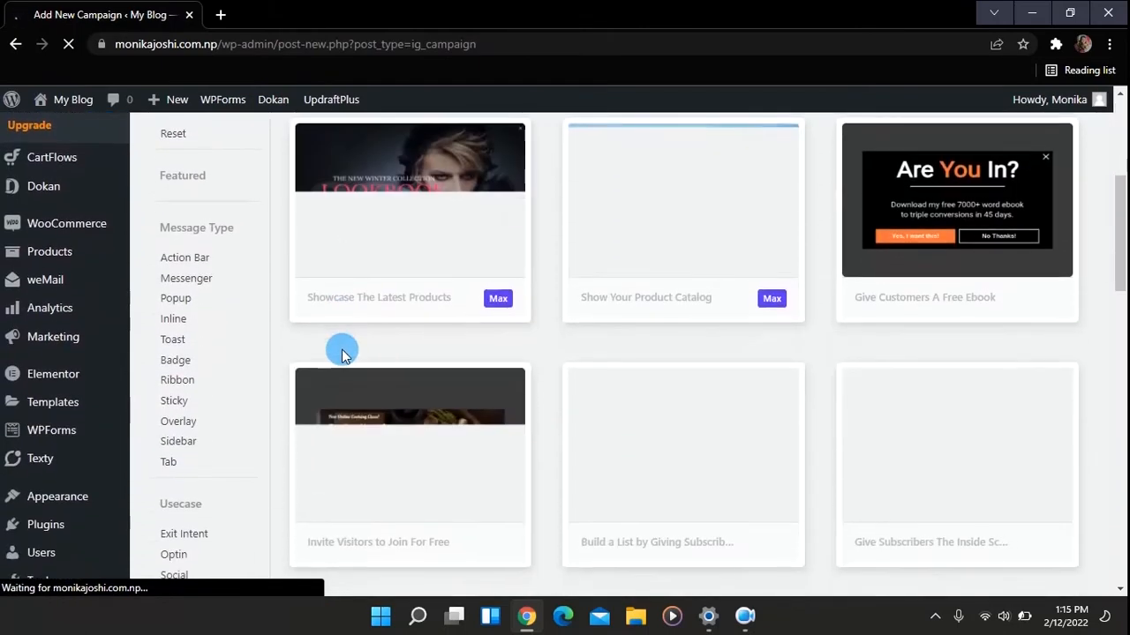
scroll(342, 349, down, 1)
scroll(343, 353, up, 2)
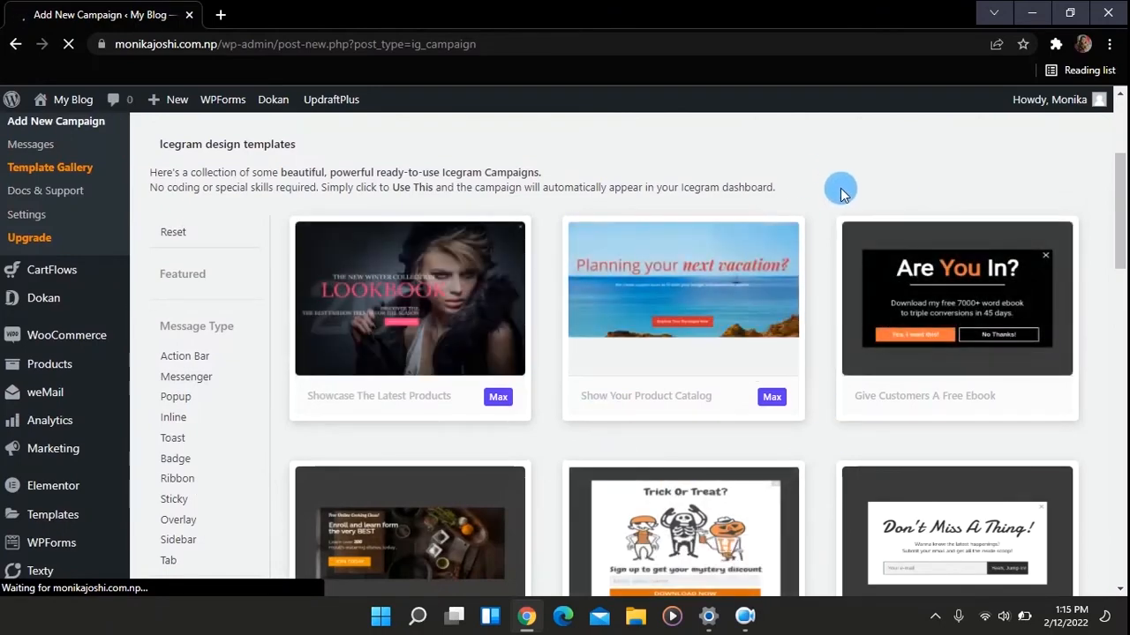
Look through the ready-made Icegram campaign templates and their message type, use case and plan categories.
scroll(840, 189, down, 3)
scroll(839, 189, down, 6)
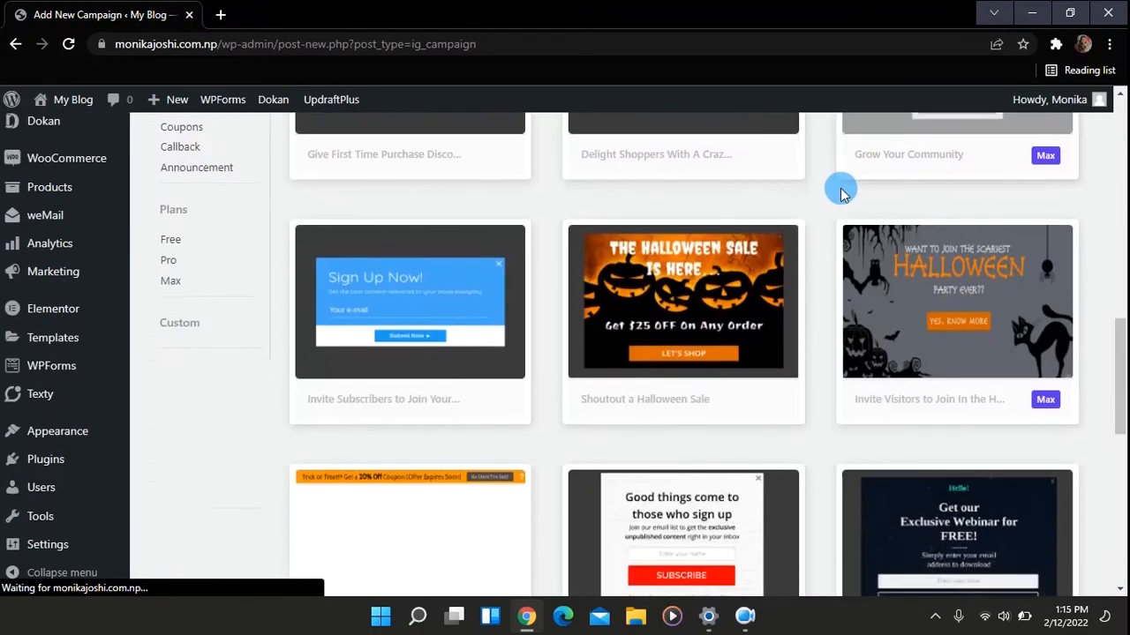
scroll(689, 449, down, 1)
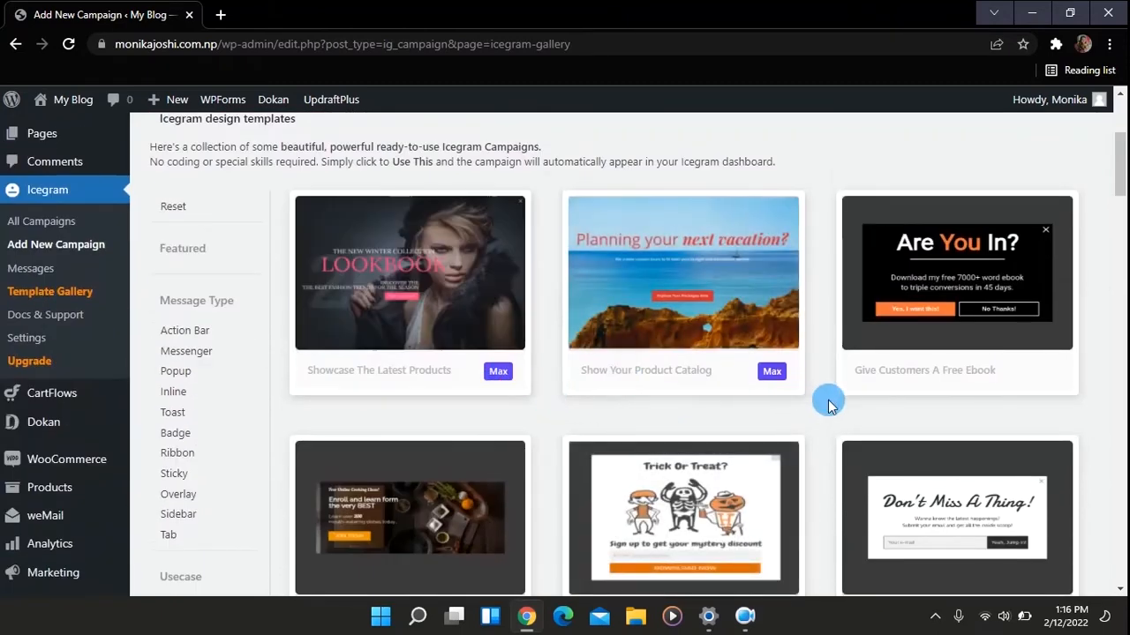
scroll(827, 398, down, 1)
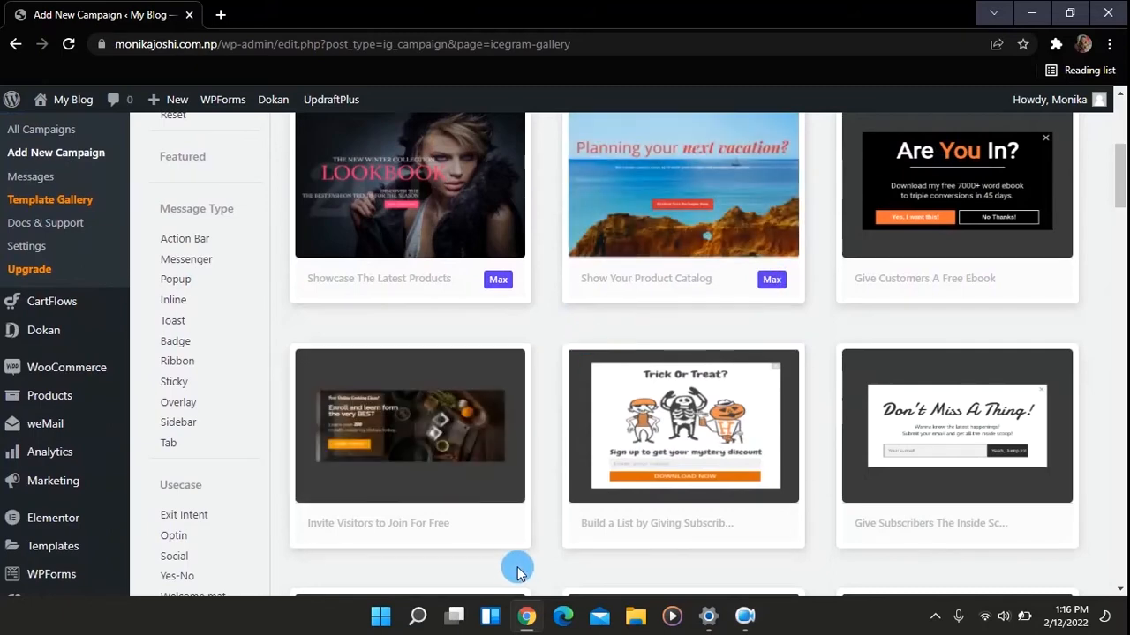
scroll(529, 572, down, 2)
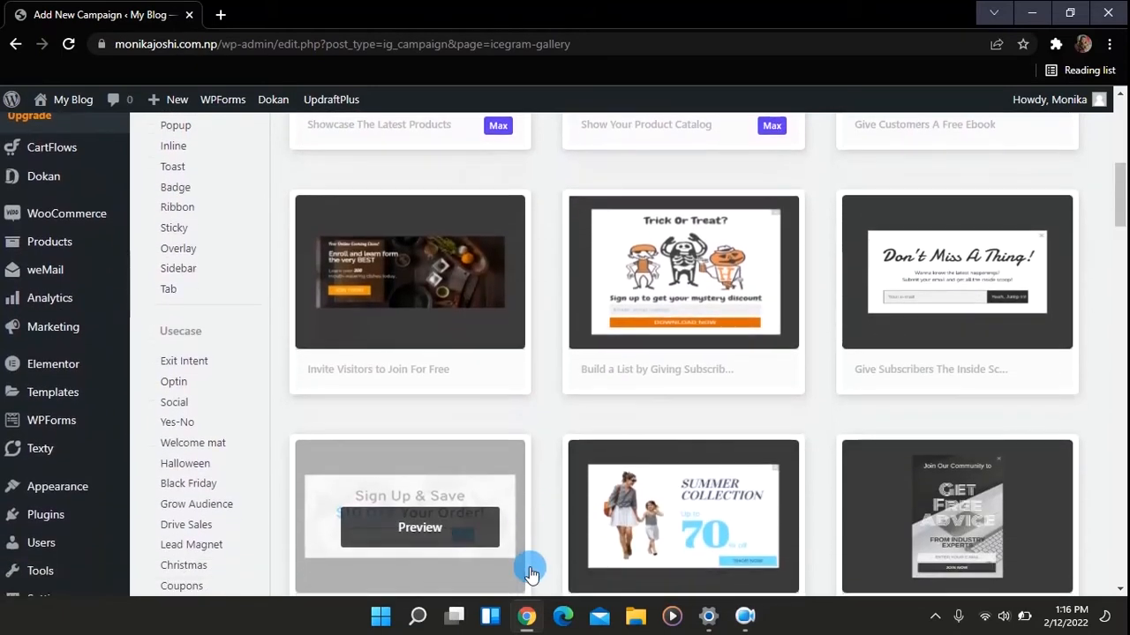
scroll(529, 572, down, 1)
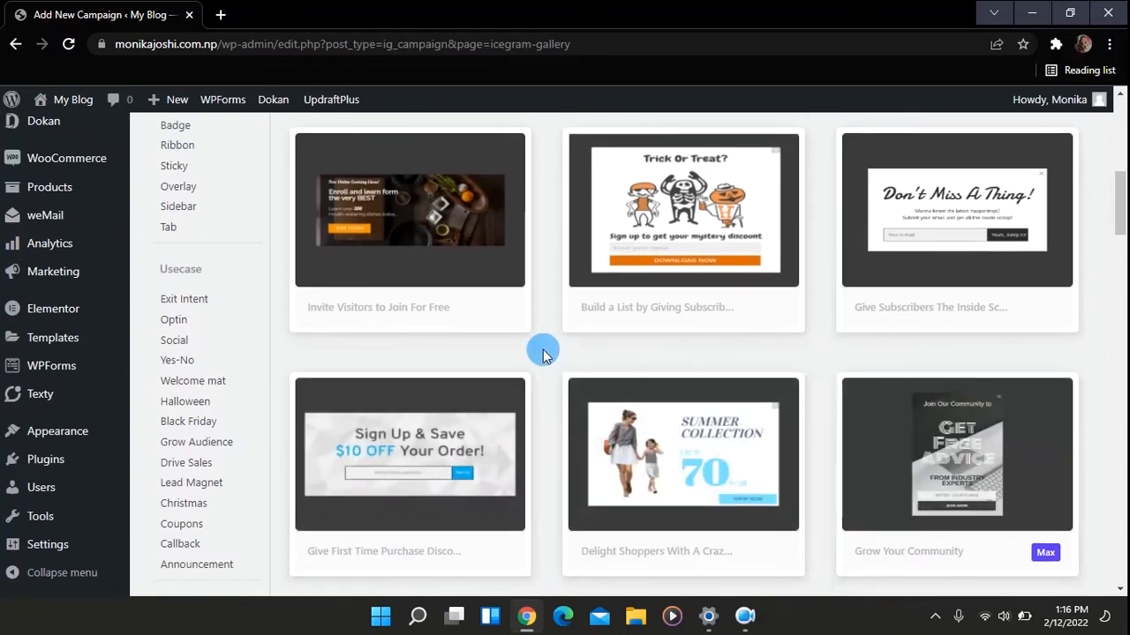
scroll(543, 353, down, 2)
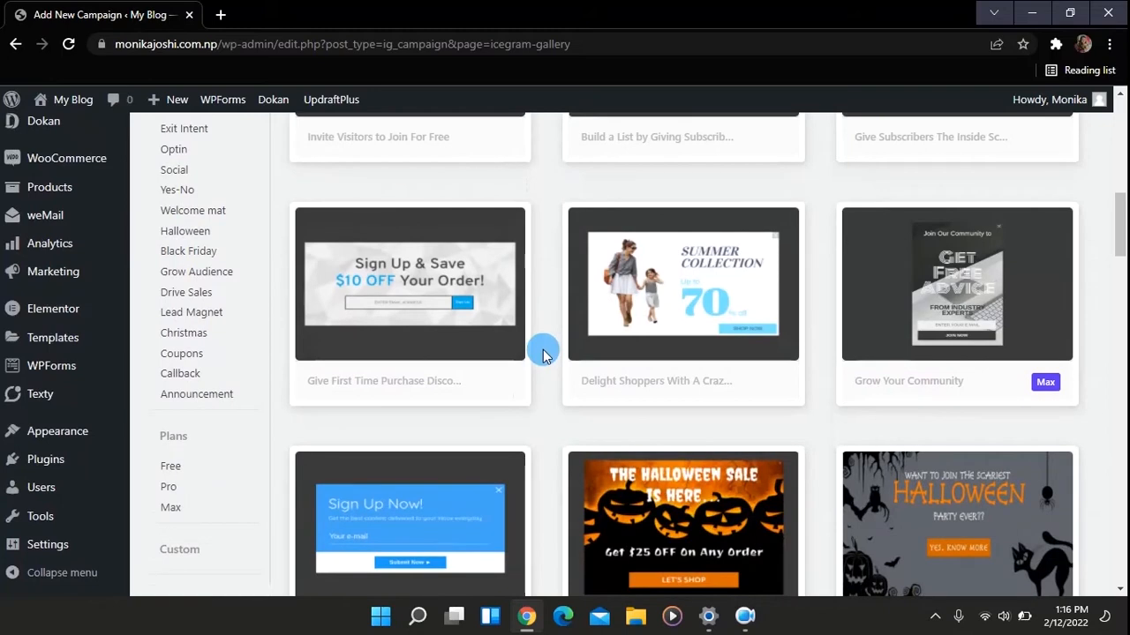
scroll(542, 353, down, 3)
scroll(715, 530, up, 7)
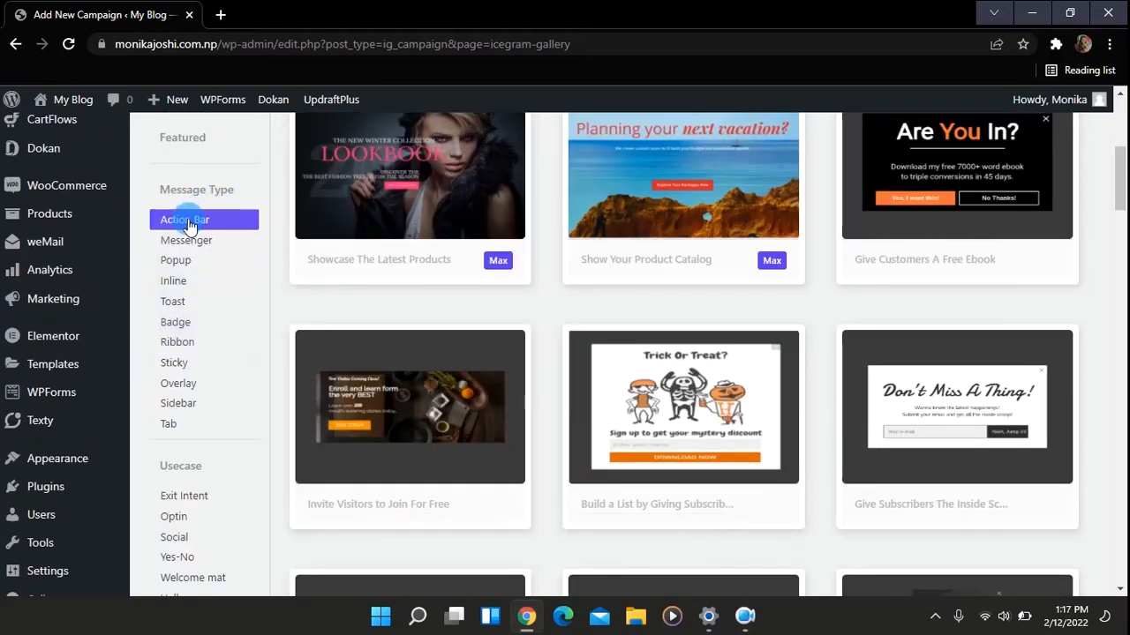
Filter the Icegram design templates by the Popup message type.
click(188, 261)
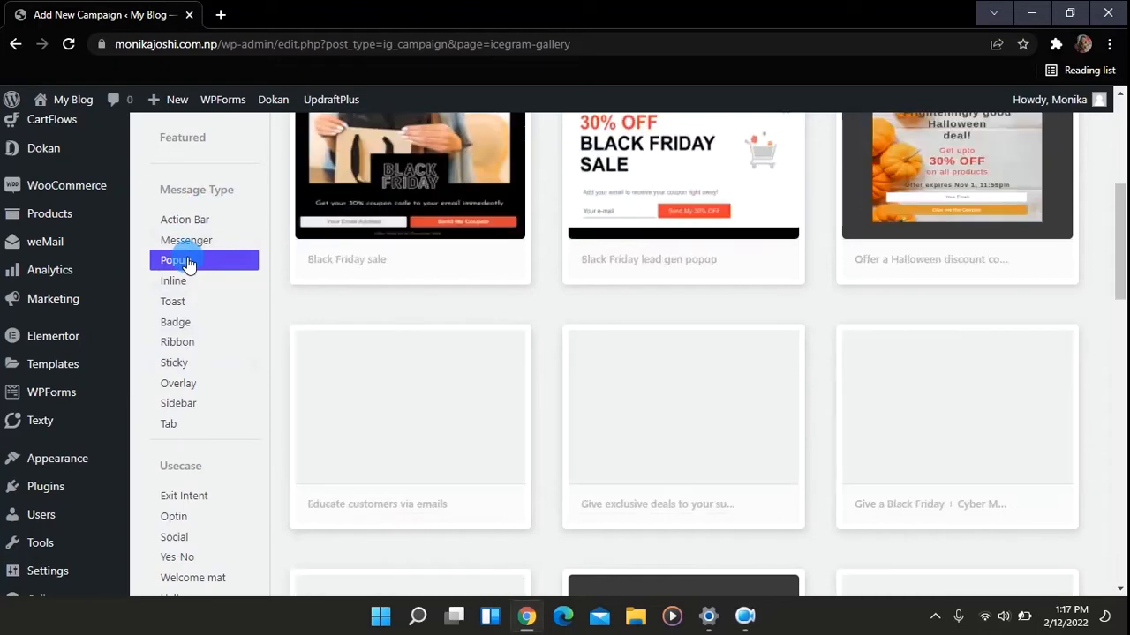
mouse_move(412, 274)
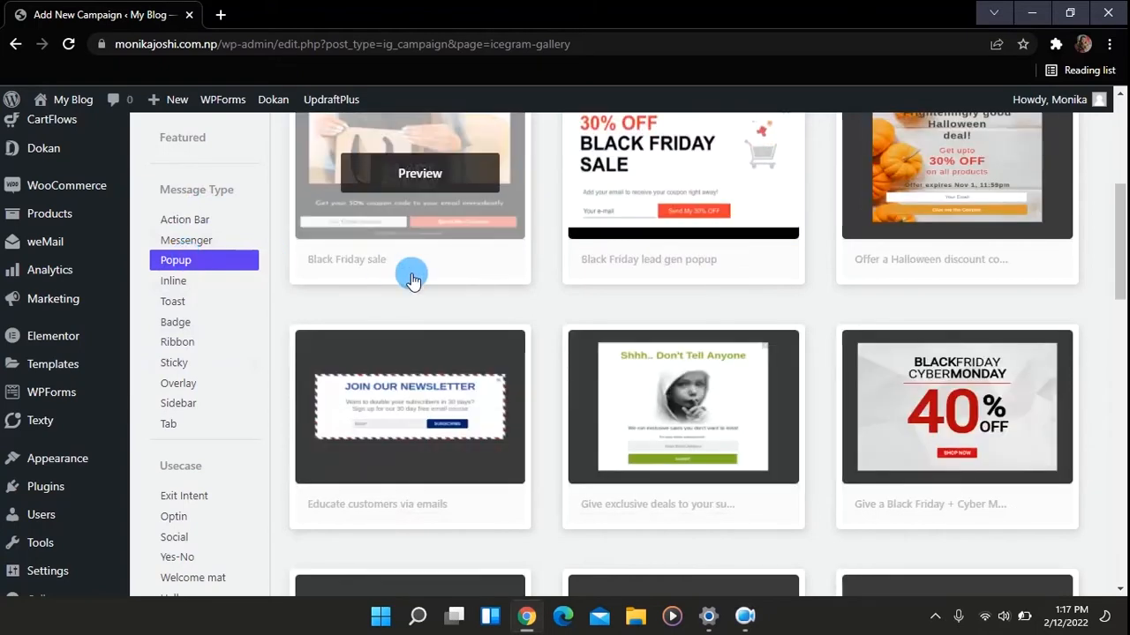
scroll(411, 275, up, 1)
scroll(412, 278, down, 1)
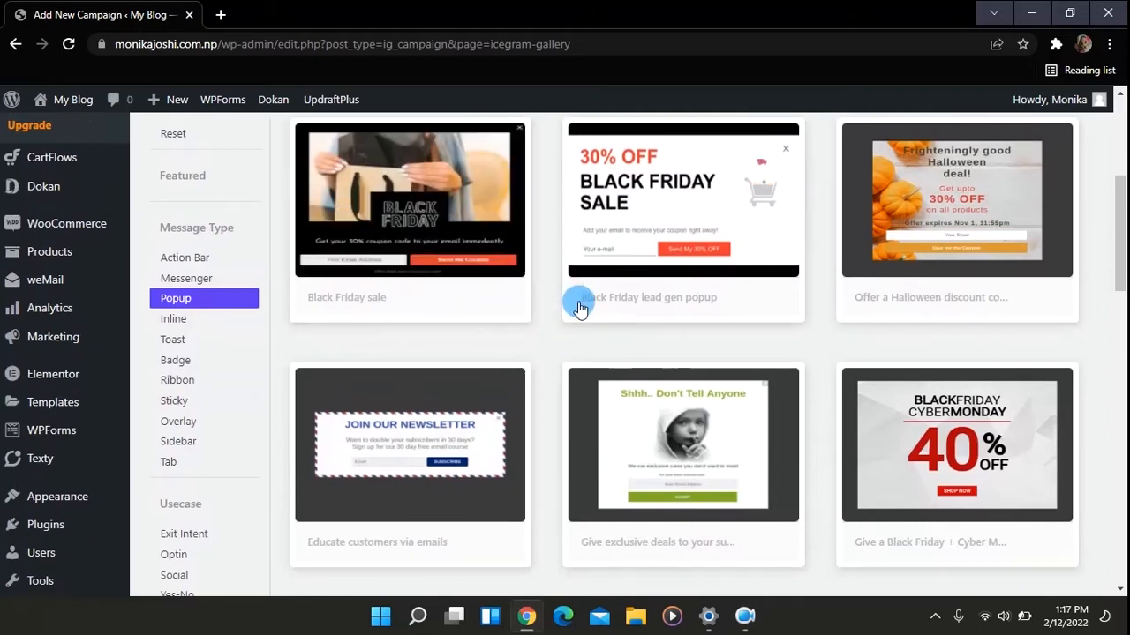
Preview the Black Friday lead gen popup template and use it for the campaign.
mouse_move(650, 177)
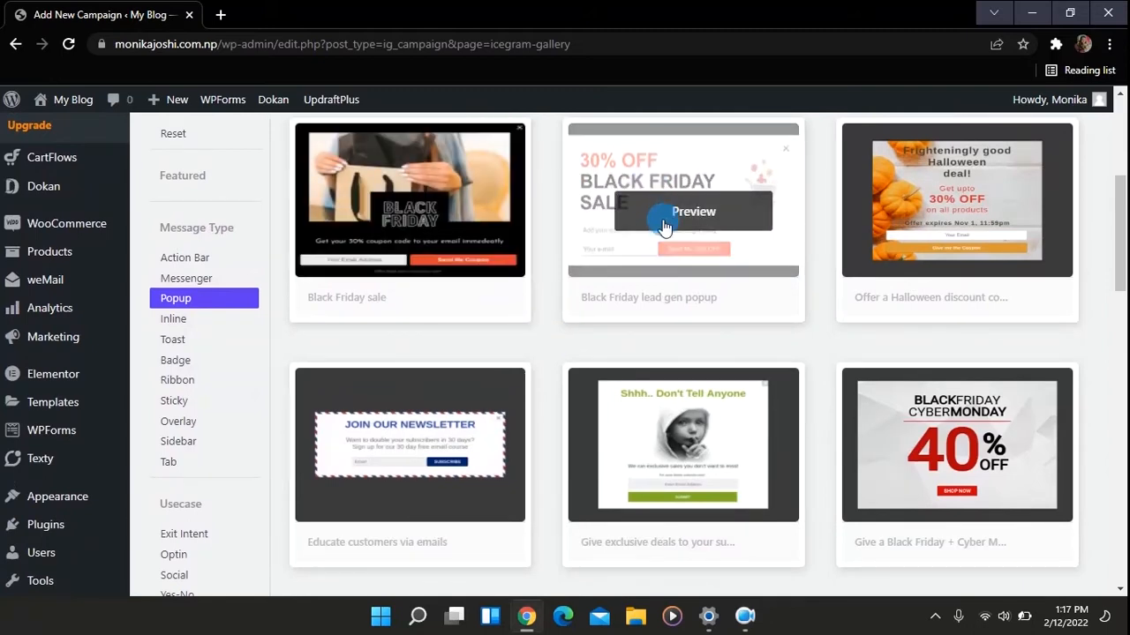
click(664, 227)
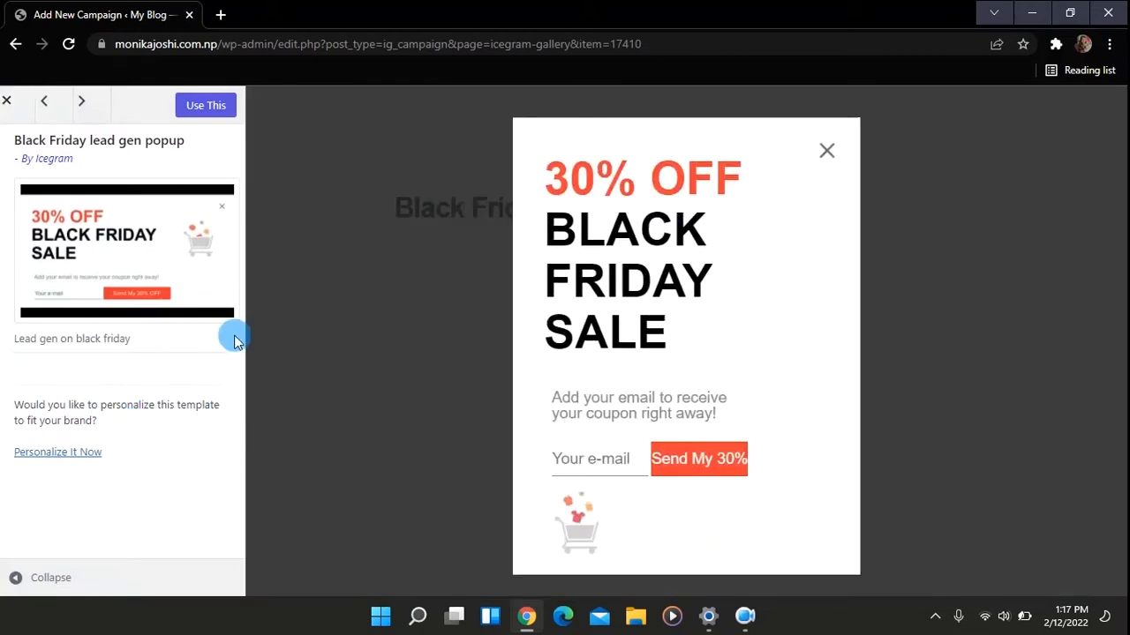
click(191, 120)
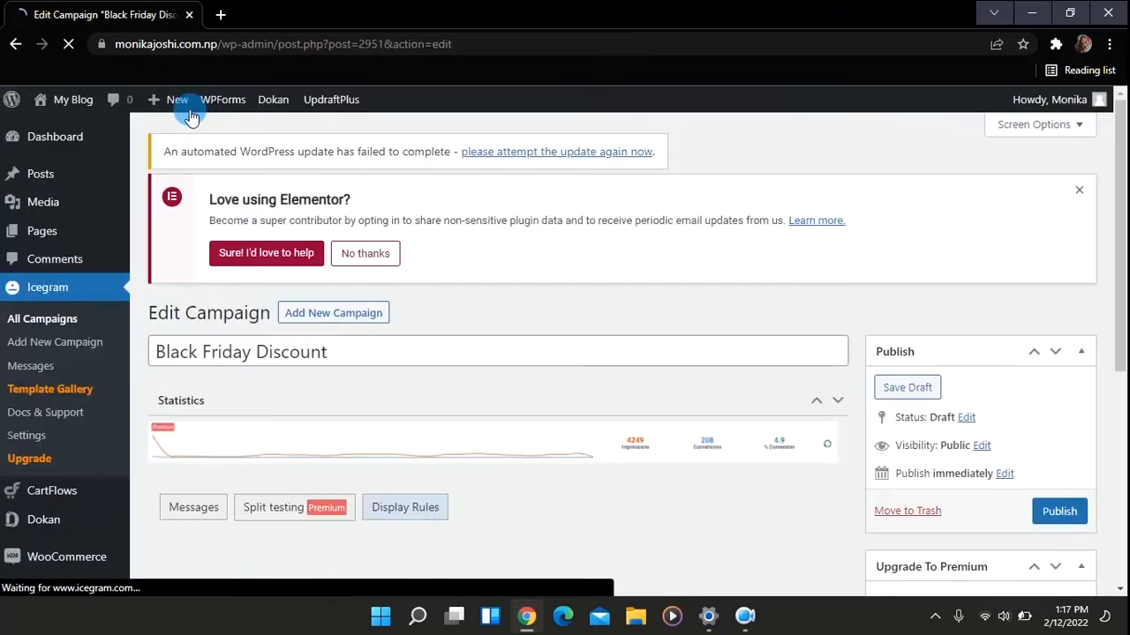
Extend the SALE line in the popup's message body to read "SALE ON FANCY CLOTHES".
scroll(447, 201, down, 3)
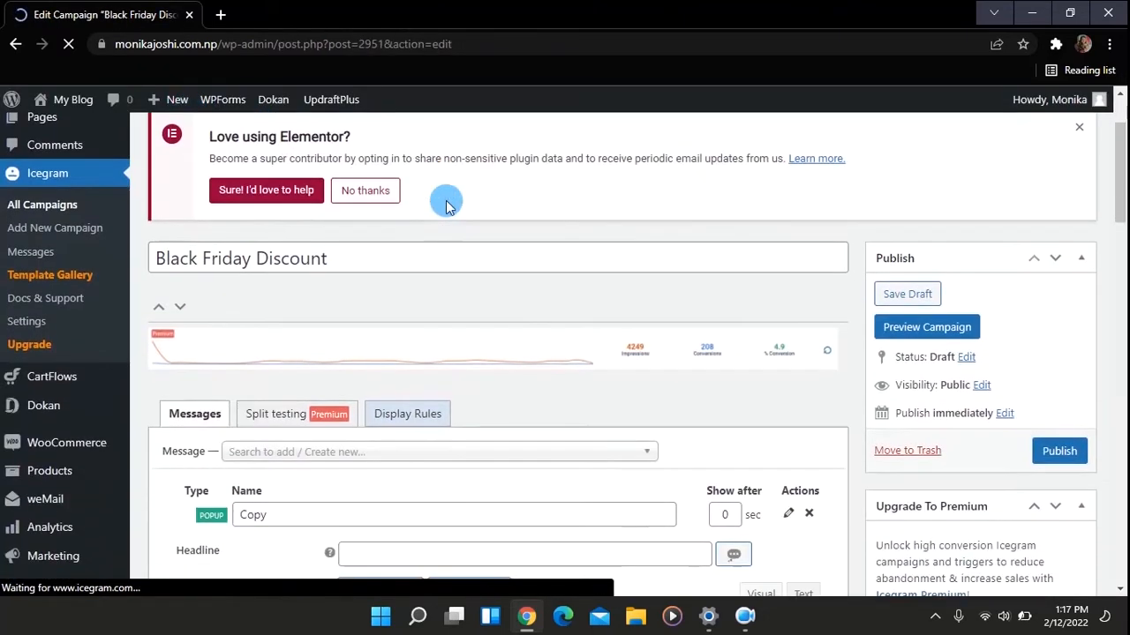
scroll(447, 203, down, 4)
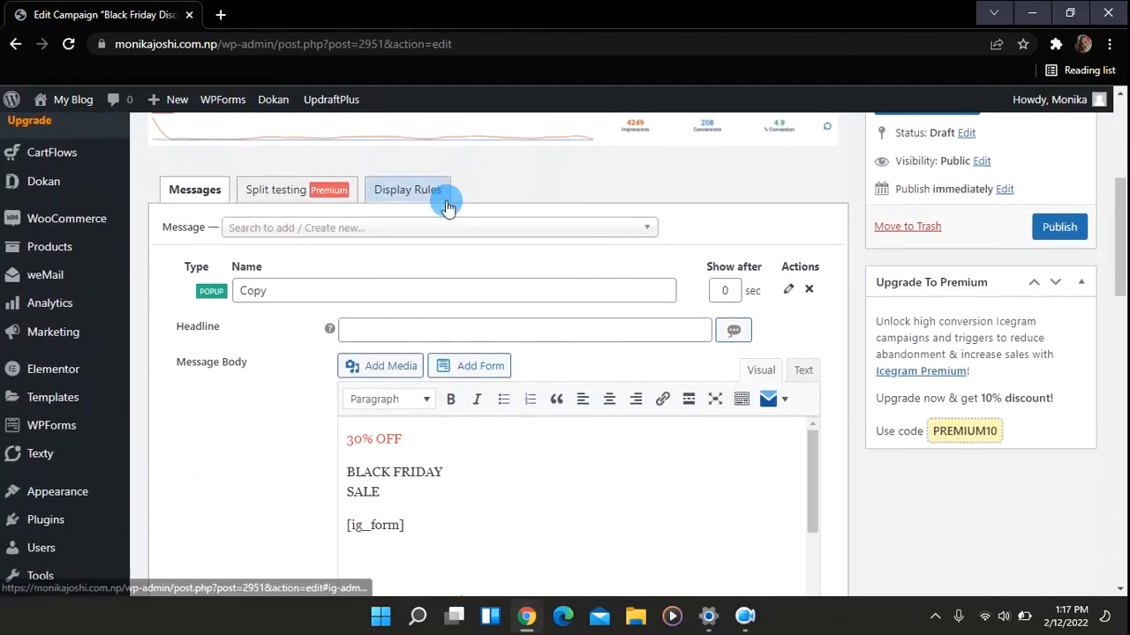
scroll(446, 199, down, 1)
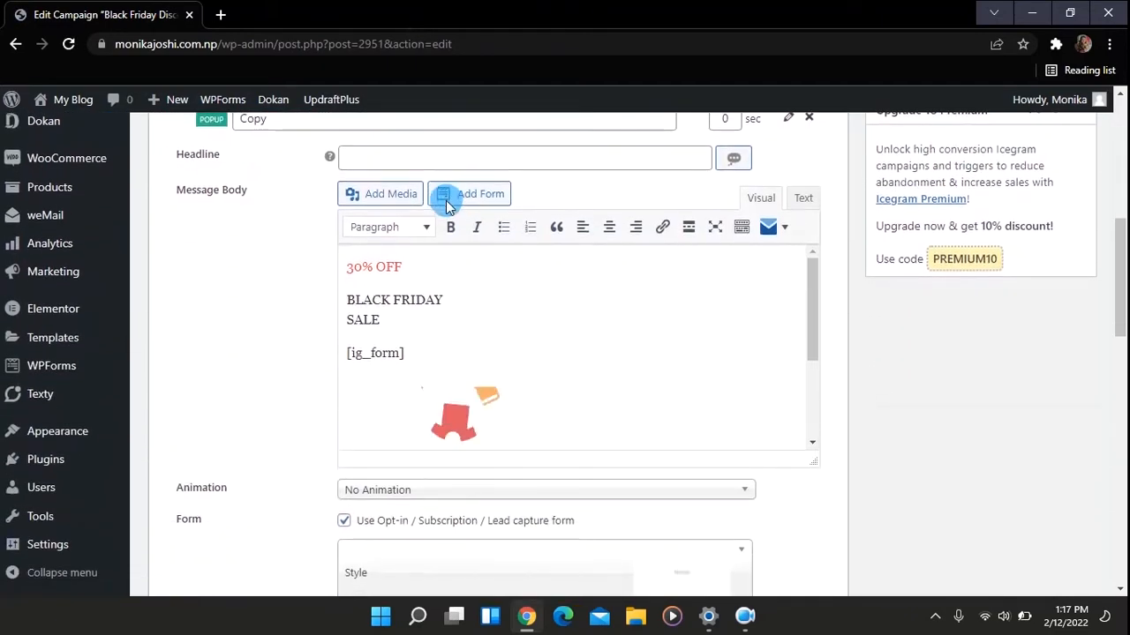
scroll(448, 203, up, 1)
scroll(447, 204, up, 1)
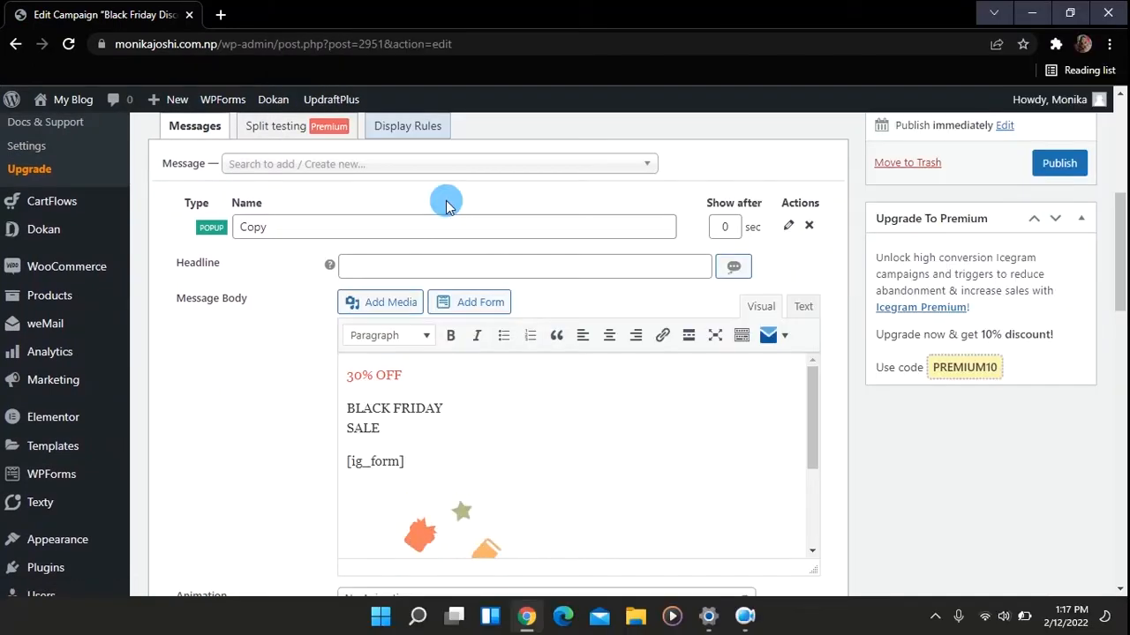
scroll(479, 221, down, 1)
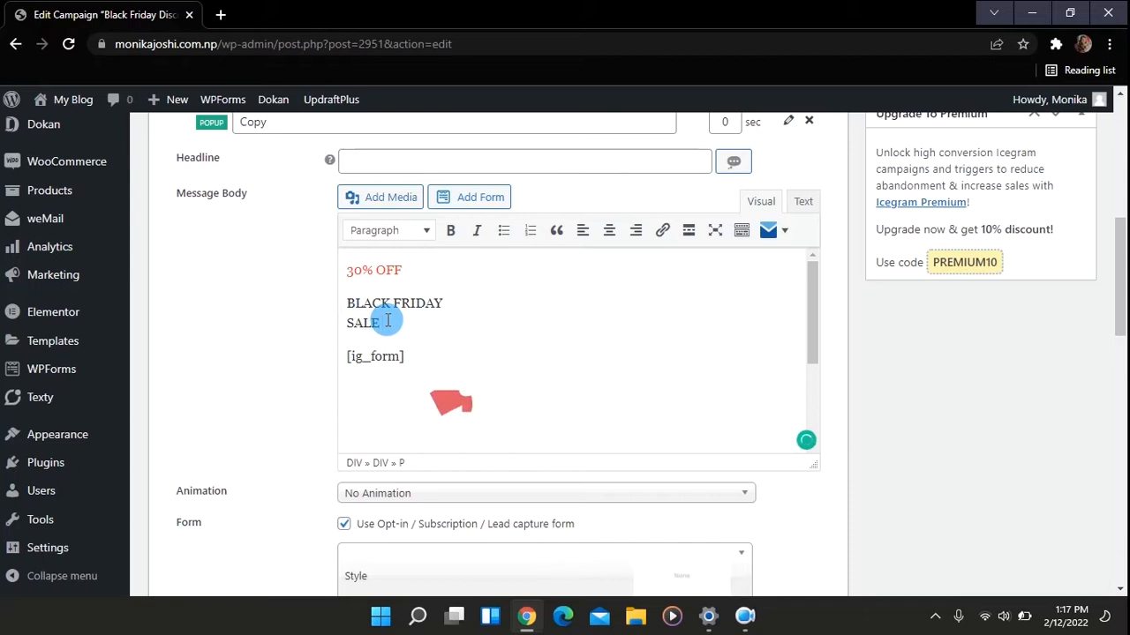
text(ON FANCY CLOTHES)
key(Left)
key(Left)
key(Left)
key(Left)
key(Left)
key(Left)
key(Left)
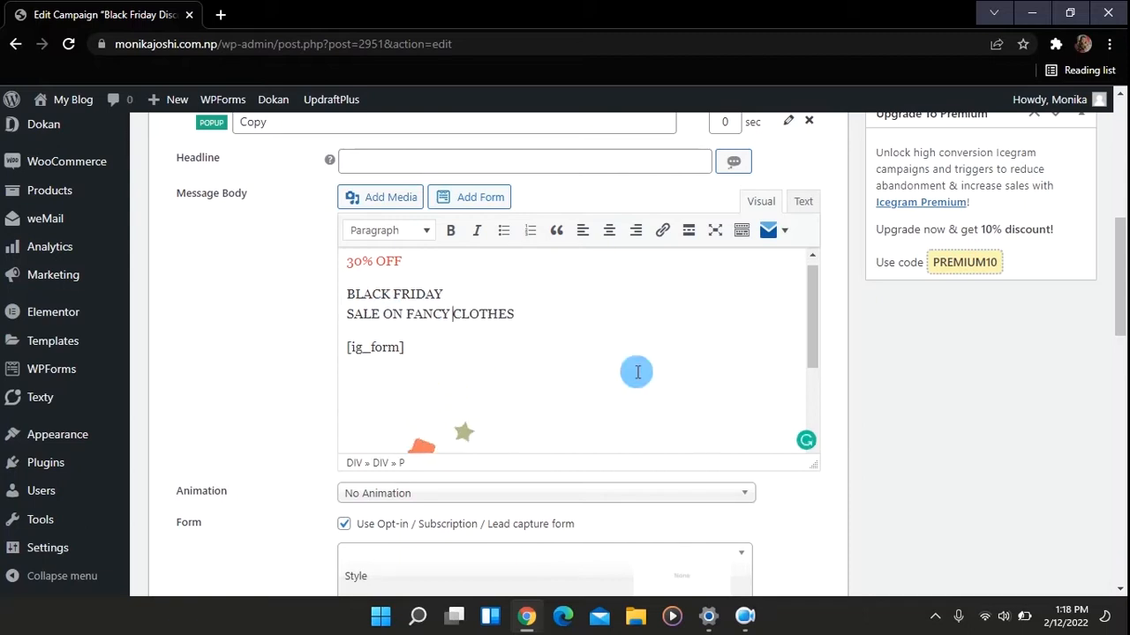
Enter "Offer" as the popup message's headline.
scroll(635, 370, down, 1)
scroll(577, 432, down, 2)
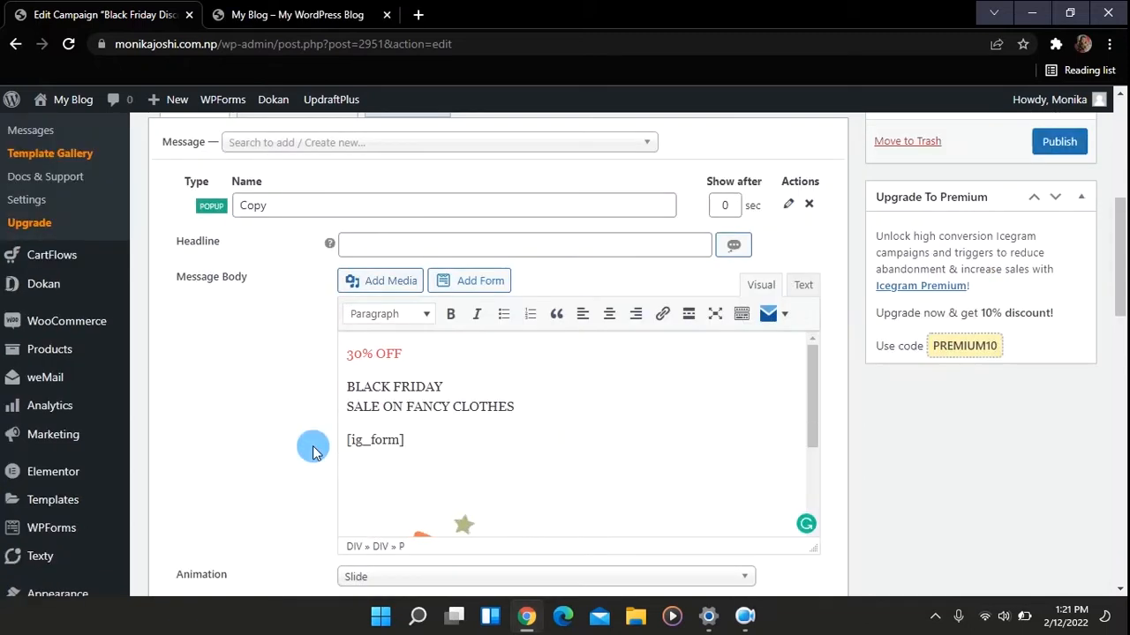
click(400, 245)
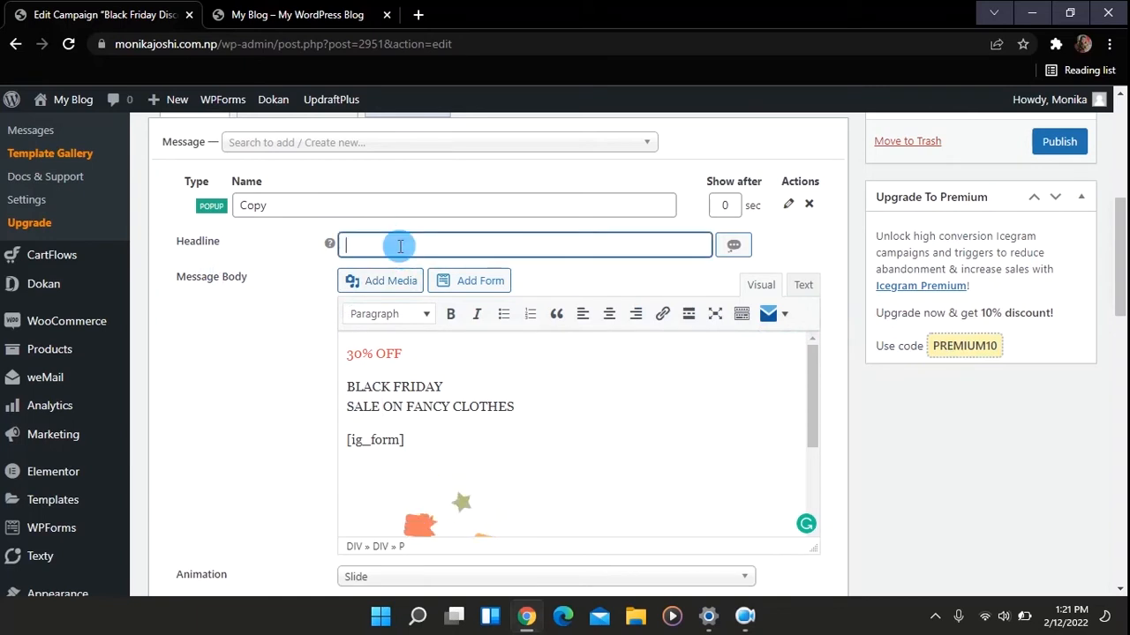
text(Offer)
Set the popup message's animation to Slide.
scroll(307, 399, down, 1)
scroll(307, 399, down, 2)
scroll(308, 399, down, 1)
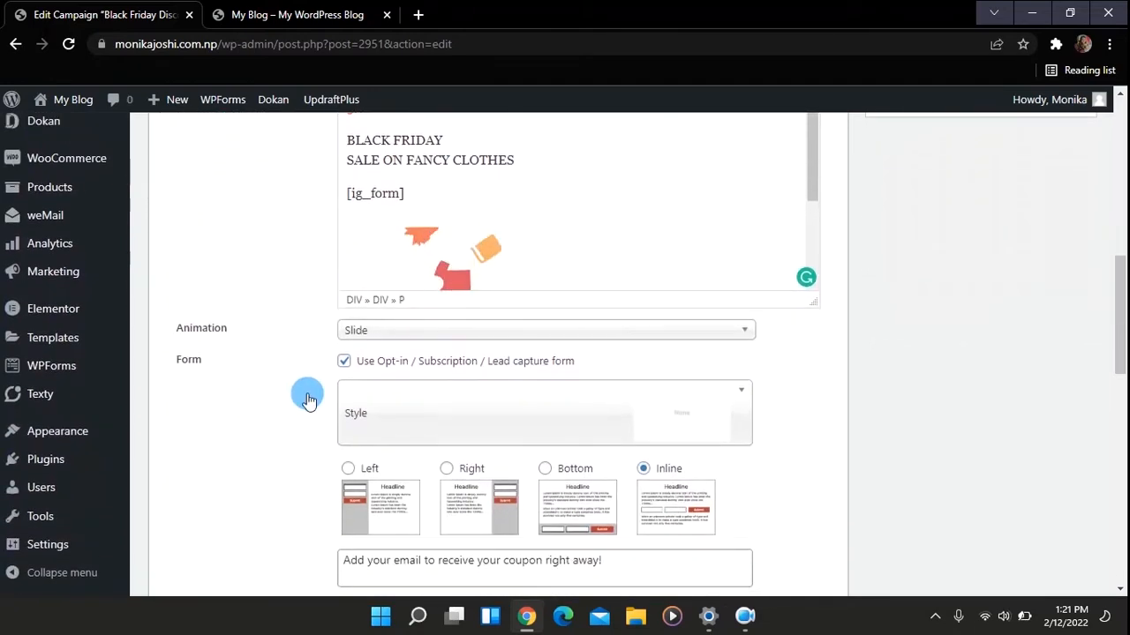
scroll(307, 399, down, 1)
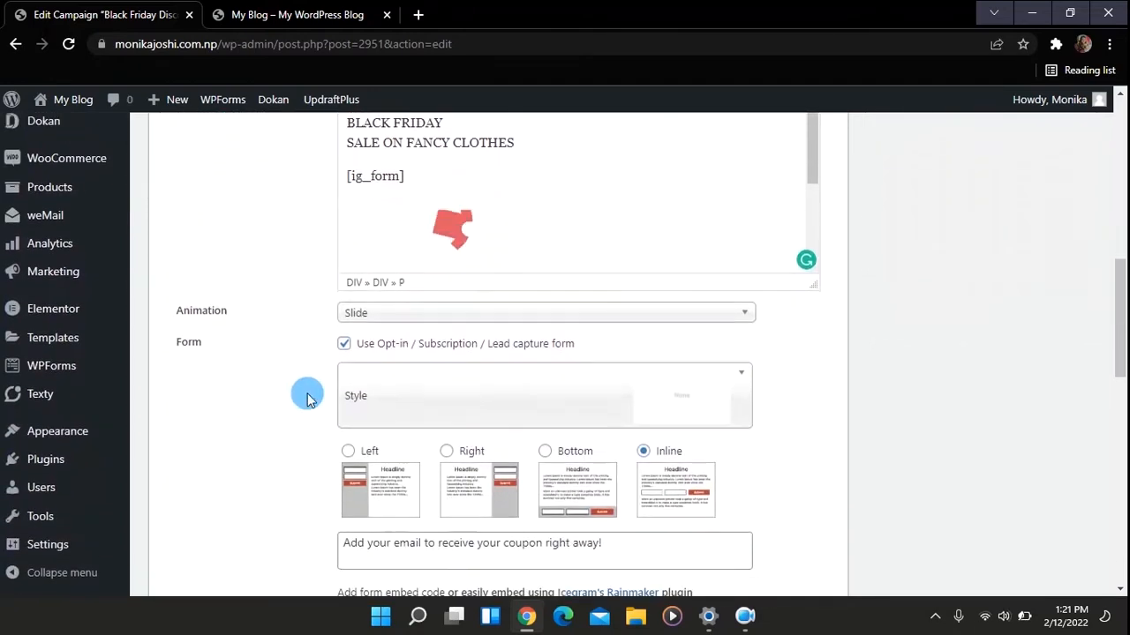
click(433, 314)
click(423, 330)
scroll(425, 344, down, 1)
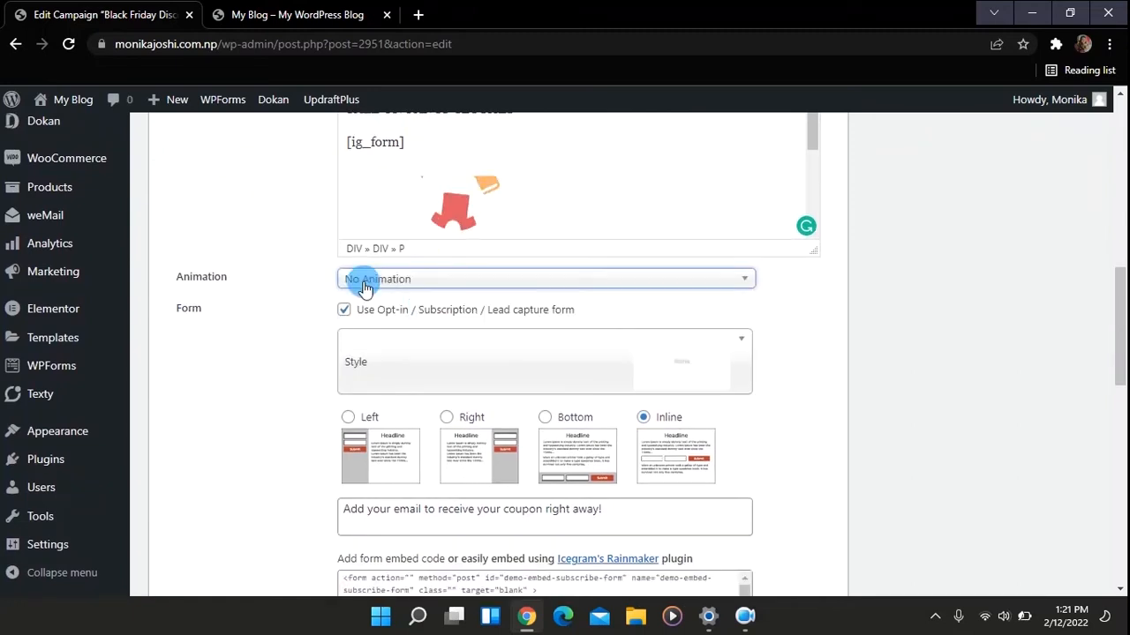
click(365, 279)
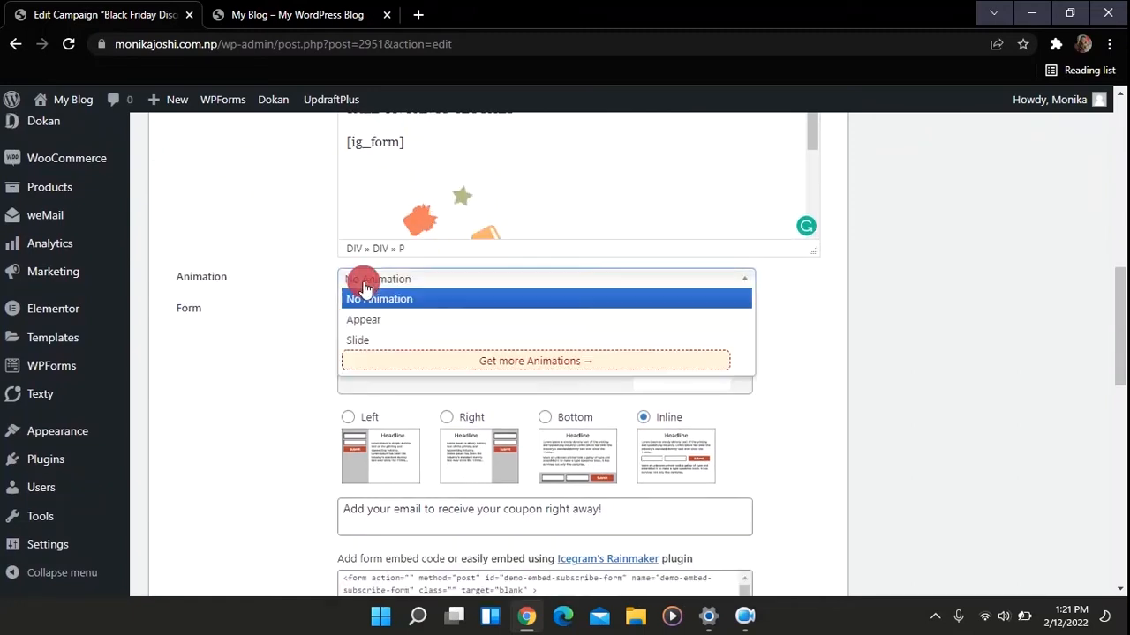
click(379, 344)
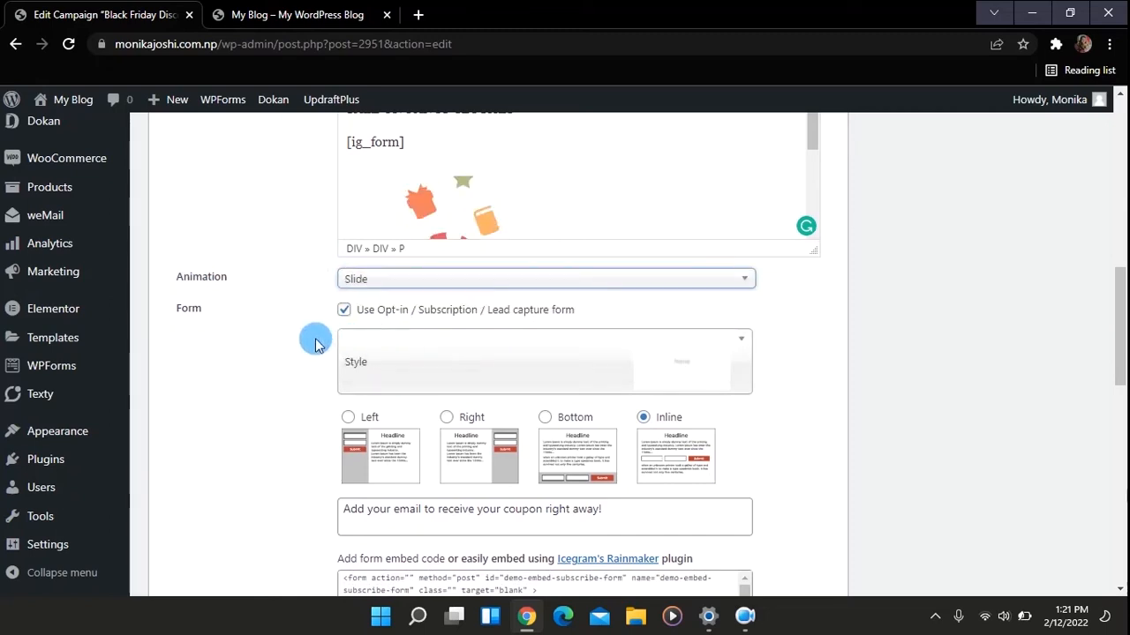
scroll(316, 344, down, 2)
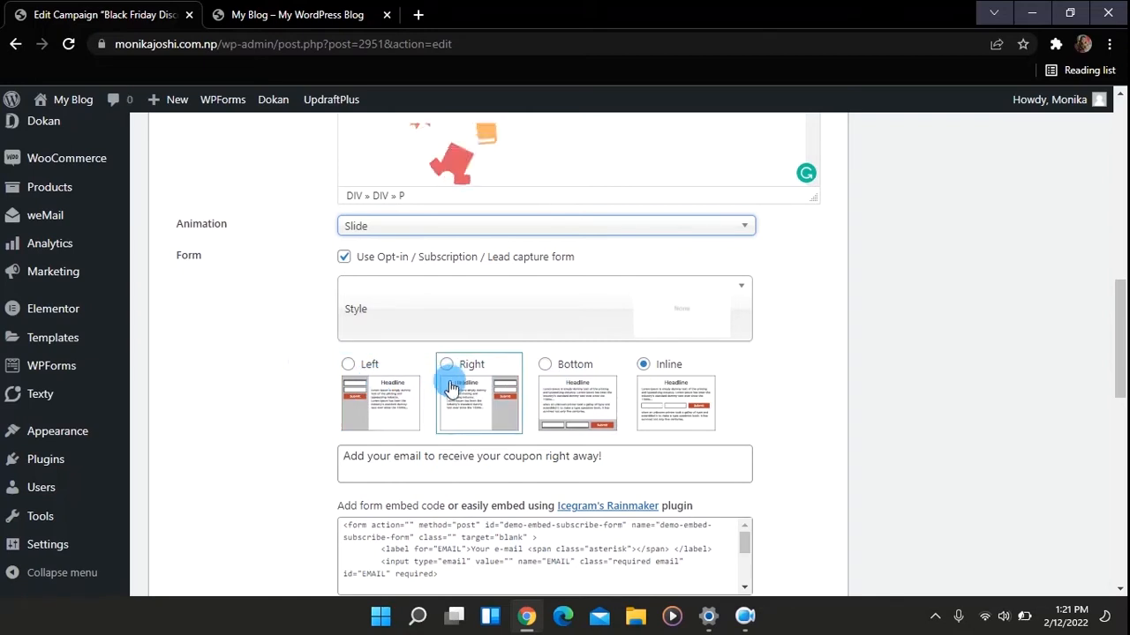
Place the popup's opt-in form at the Bottom and preview the campaign on the site.
click(548, 377)
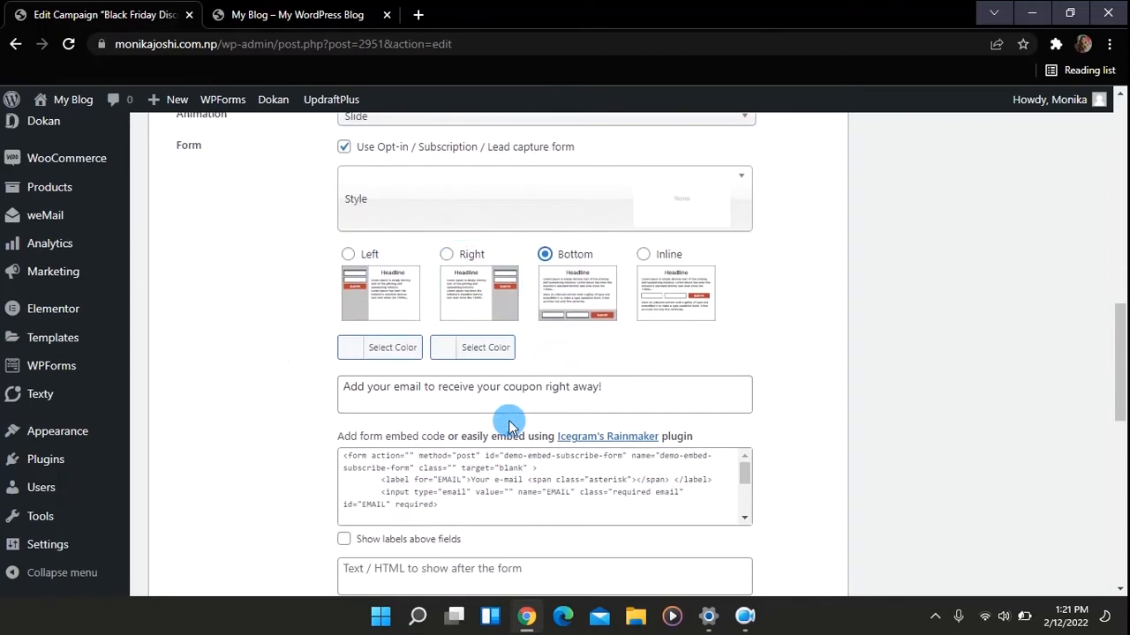
scroll(704, 388, up, 7)
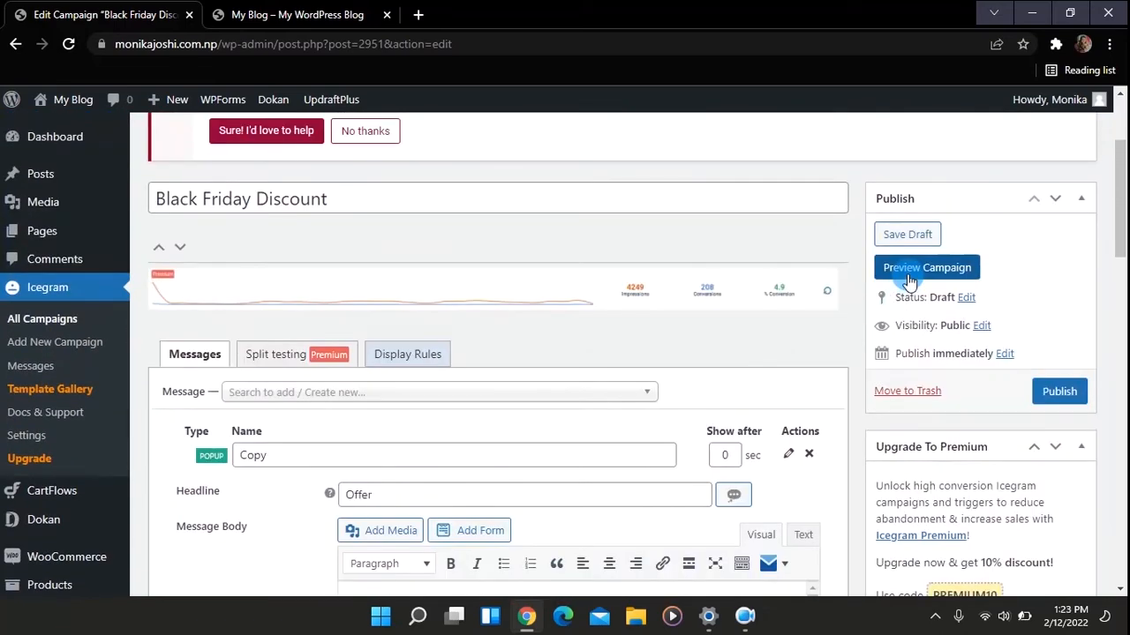
click(910, 281)
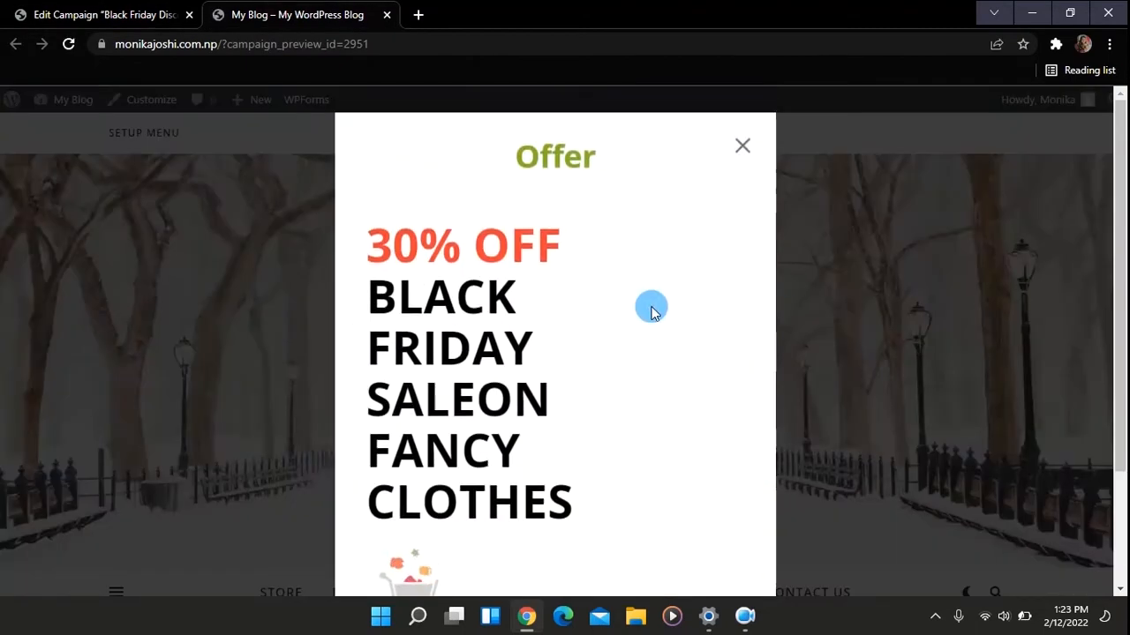
scroll(653, 313, down, 2)
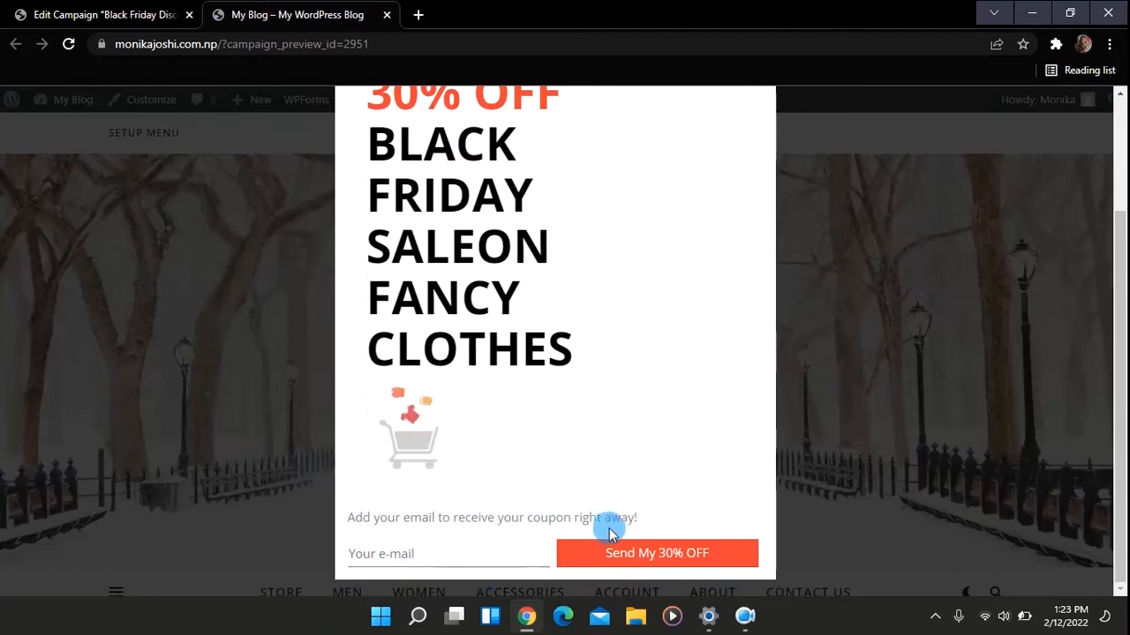
scroll(543, 520, up, 3)
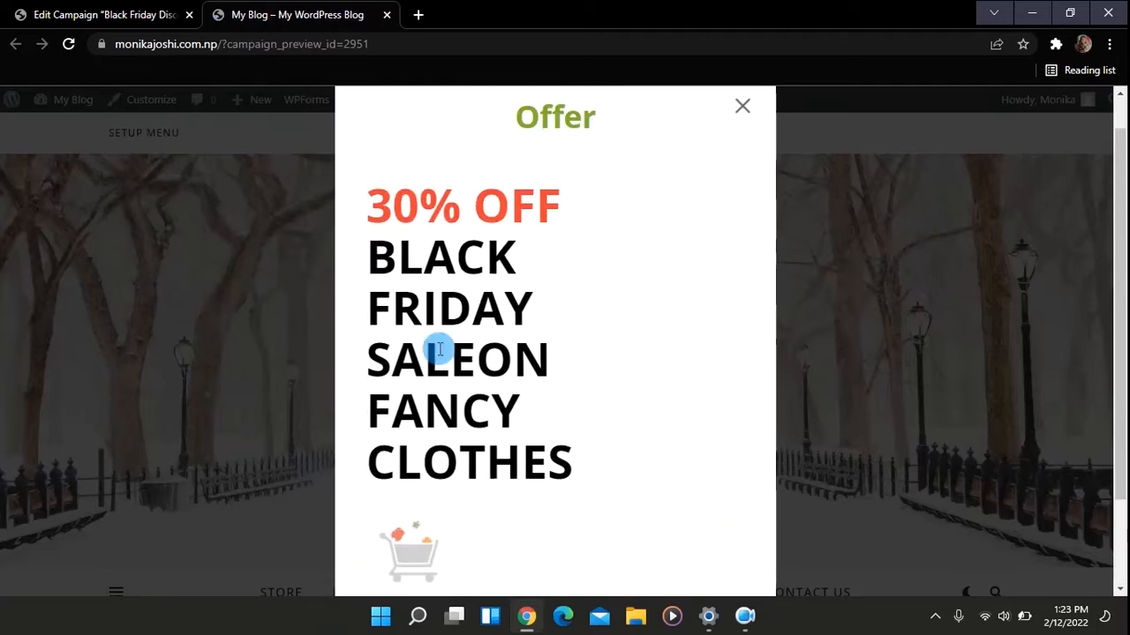
Return to the campaign editor and add the line "Don't miss this opportunity!!" below the form's coupon text.
click(129, 14)
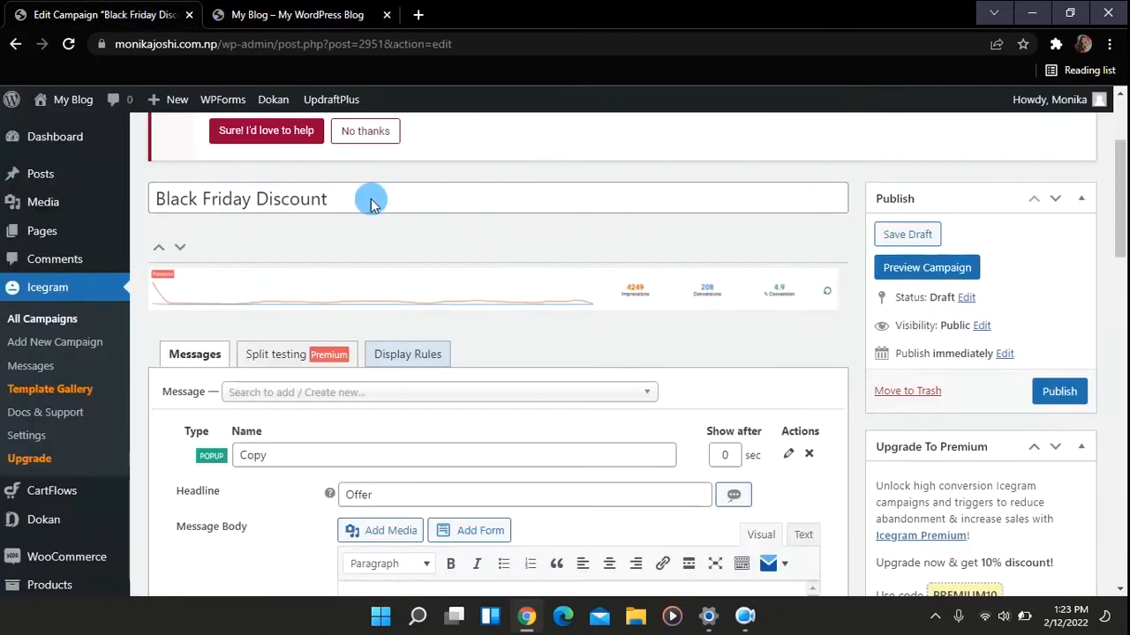
scroll(442, 292, down, 5)
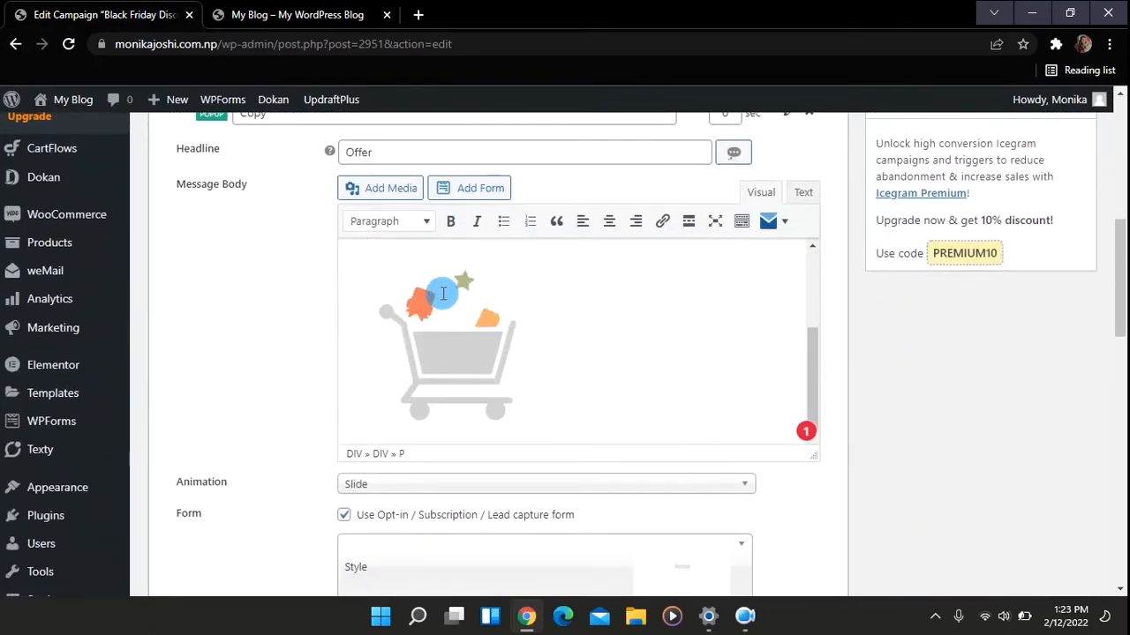
scroll(431, 441, down, 3)
scroll(432, 446, down, 2)
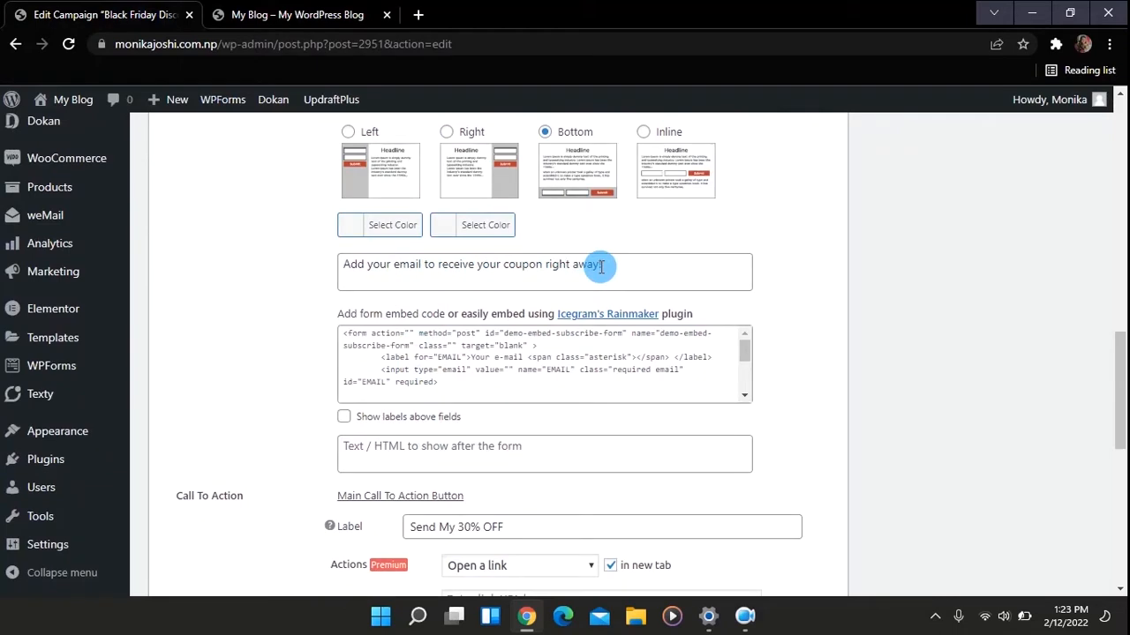
scroll(601, 264, down, 1)
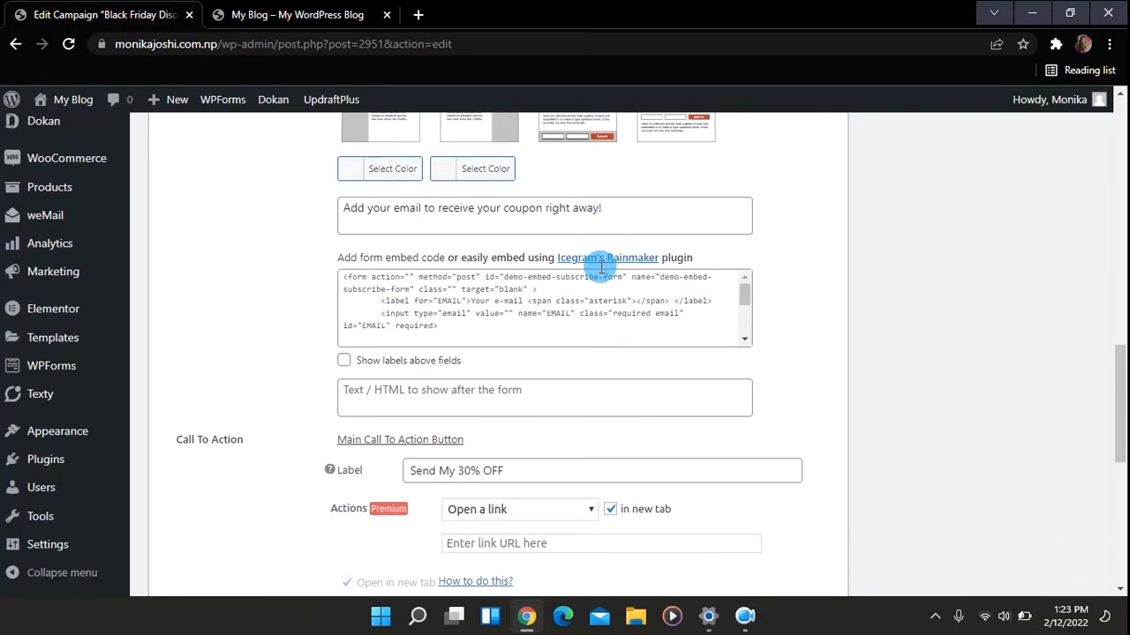
scroll(601, 265, down, 2)
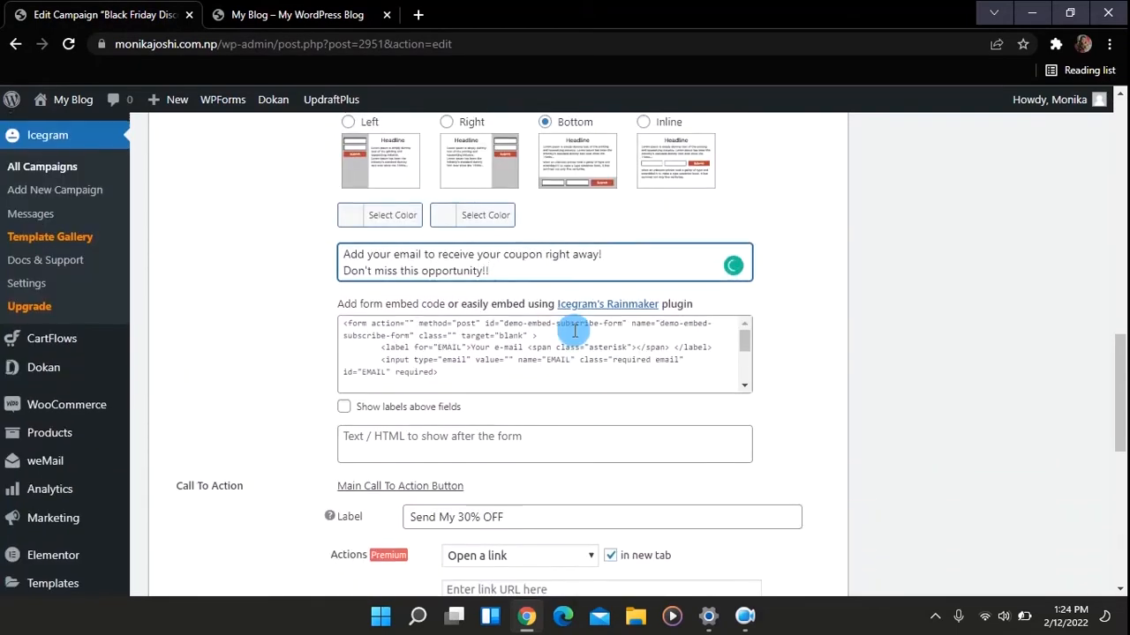
Replace the main call to action button's label with "Confirm".
scroll(575, 328, down, 1)
scroll(575, 331, down, 2)
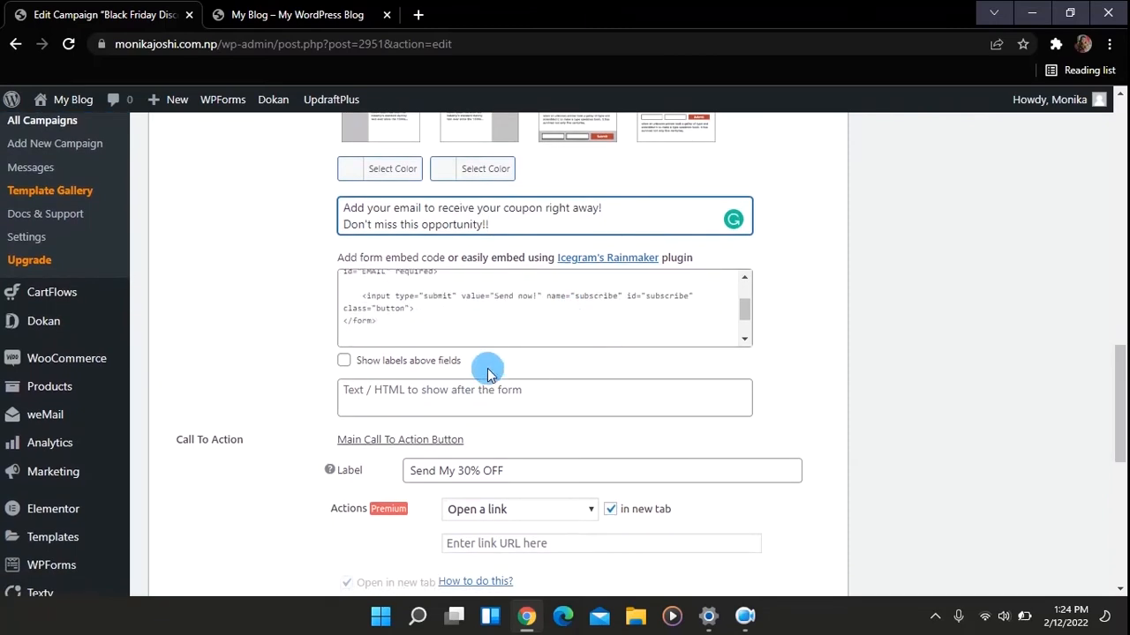
scroll(479, 370, down, 1)
click(496, 317)
scroll(497, 316, down, 1)
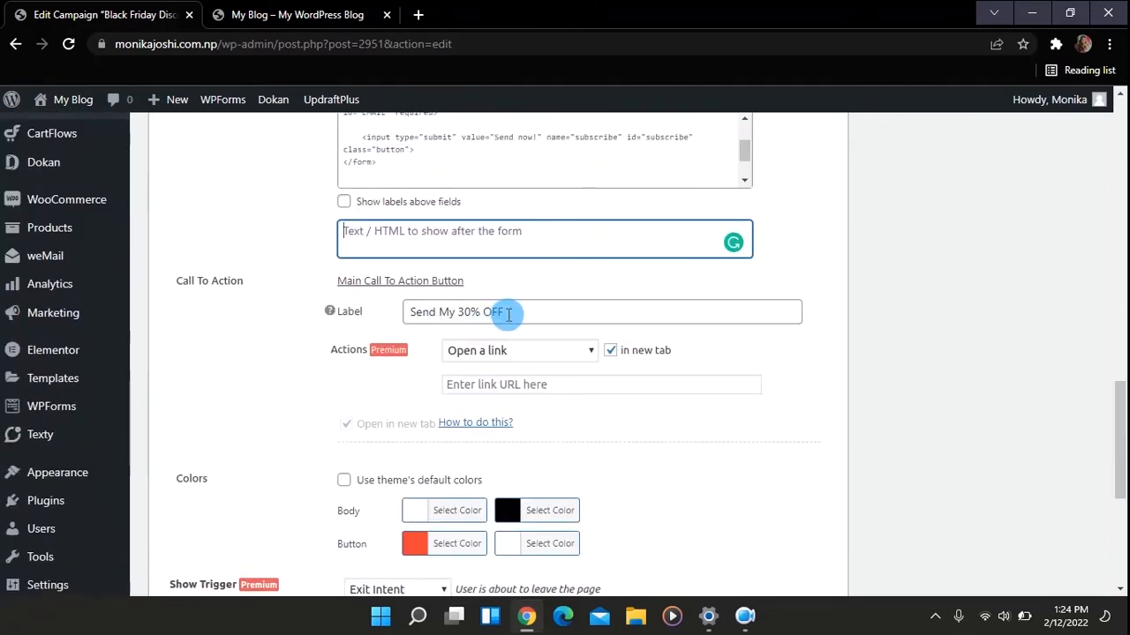
triple_click(460, 312)
key(BackSpace)
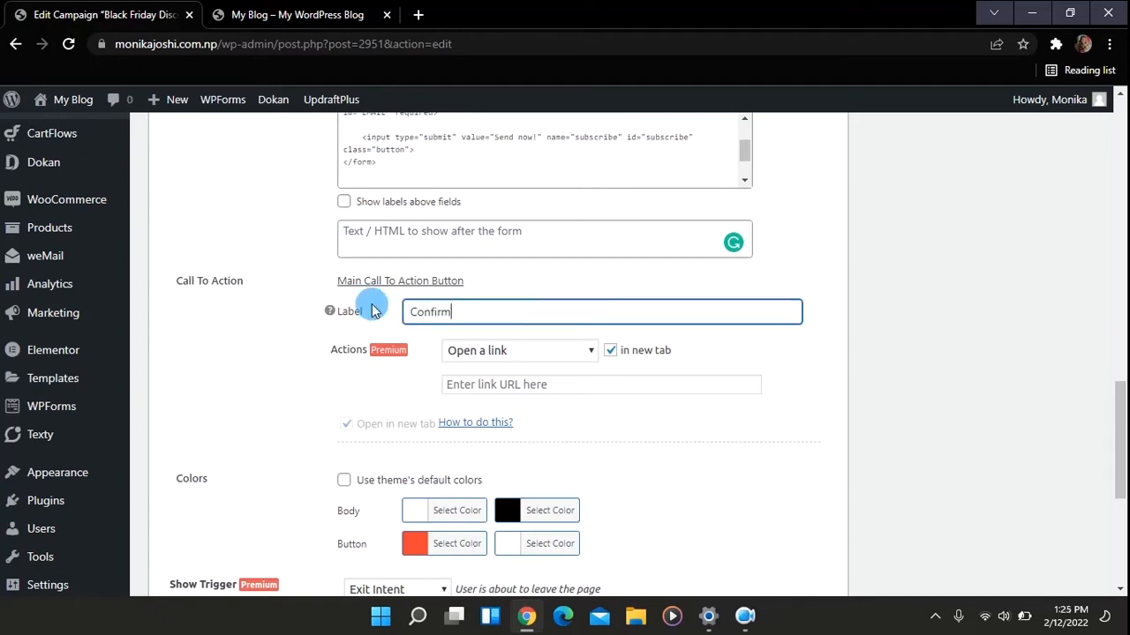
Turn off the theme's default colors and set the popup body's background color to #6d5172.
scroll(533, 366, down, 2)
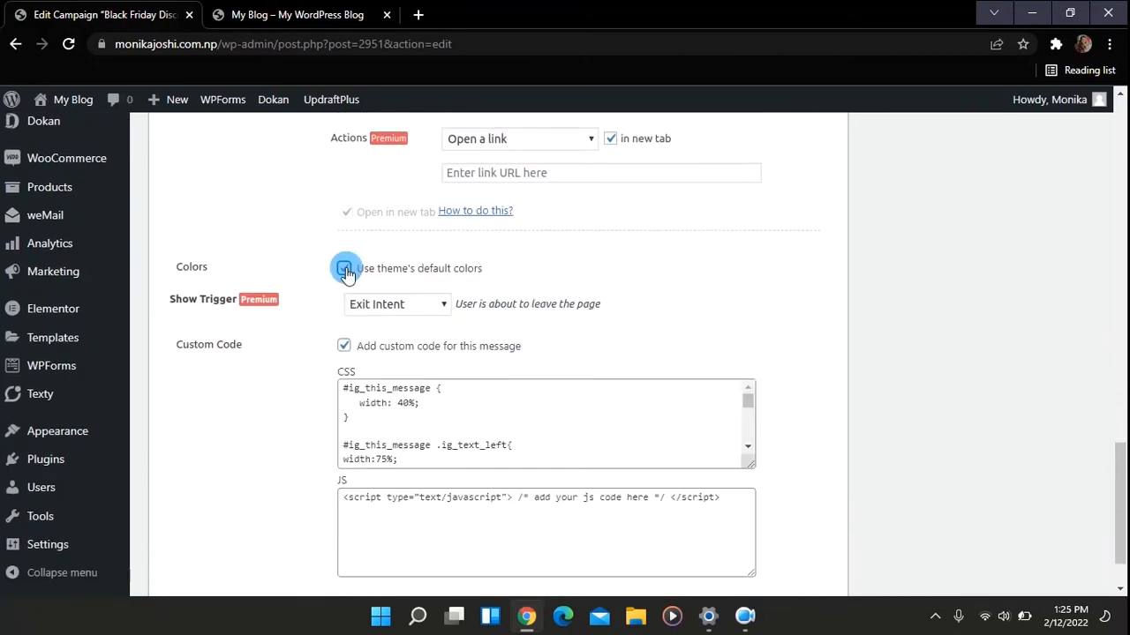
click(345, 269)
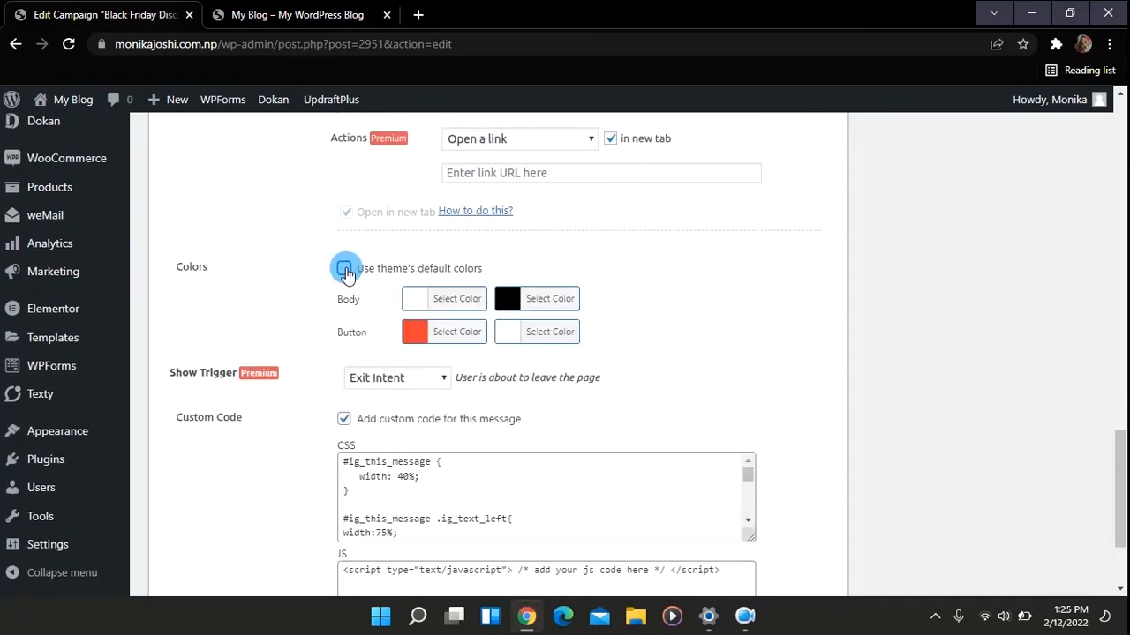
click(415, 305)
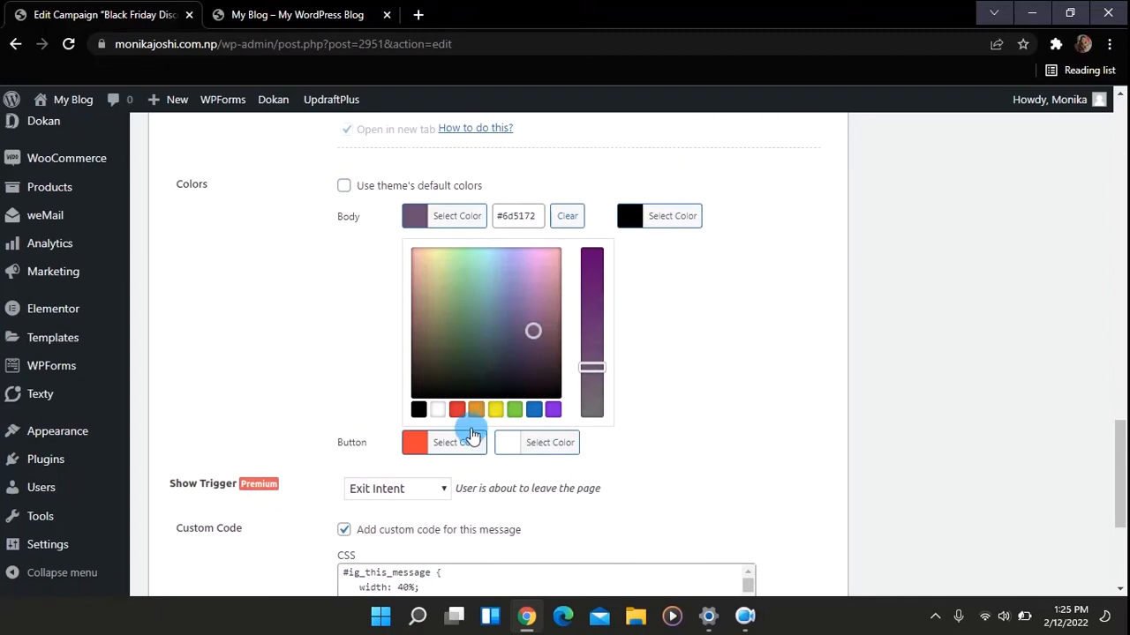
scroll(469, 360, up, 1)
scroll(468, 353, down, 2)
click(469, 360)
scroll(450, 358, up, 2)
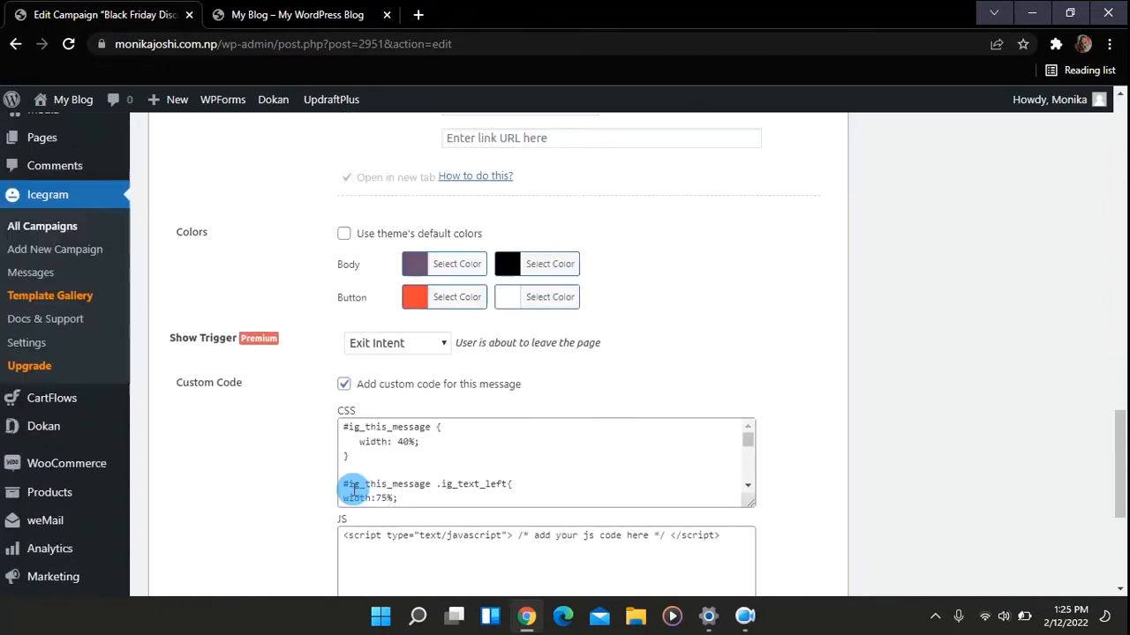
Set the popup body's second color to #0f0f0f.
click(508, 270)
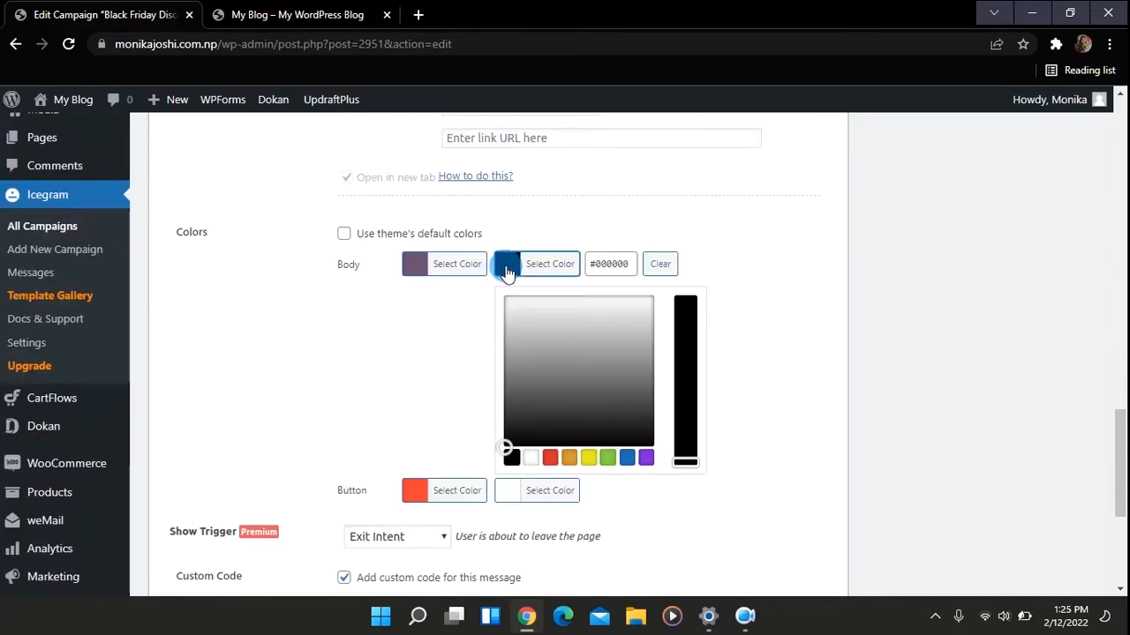
click(525, 431)
drag(525, 431, 512, 439)
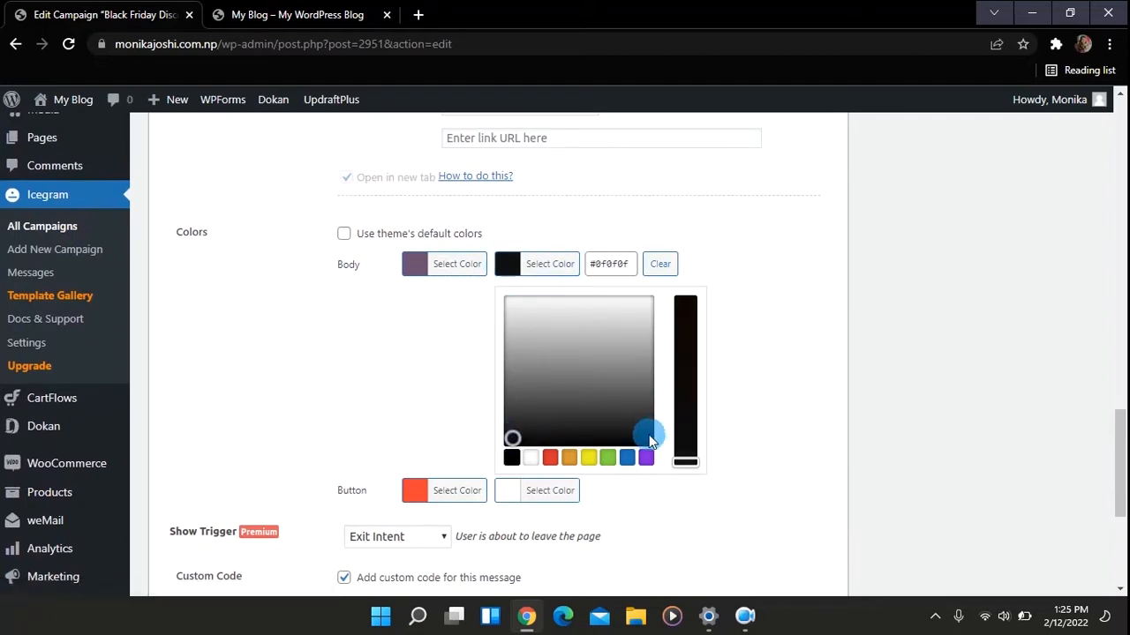
Insert the Contact Us form into the popup's message body.
scroll(492, 469, down, 1)
scroll(491, 473, up, 4)
scroll(491, 472, up, 5)
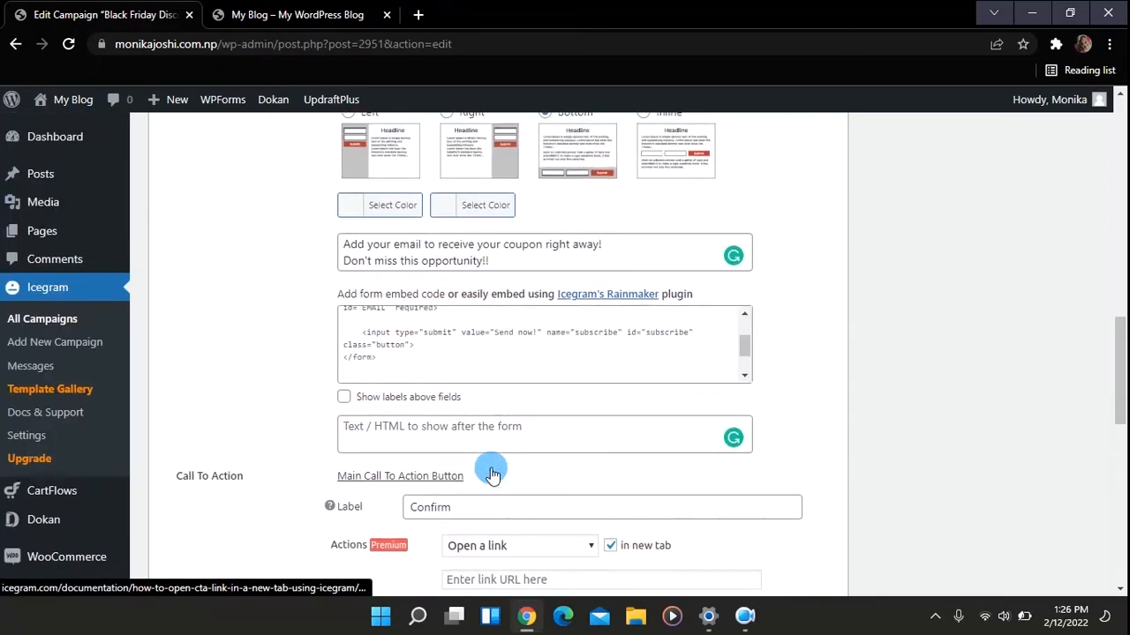
scroll(491, 472, up, 10)
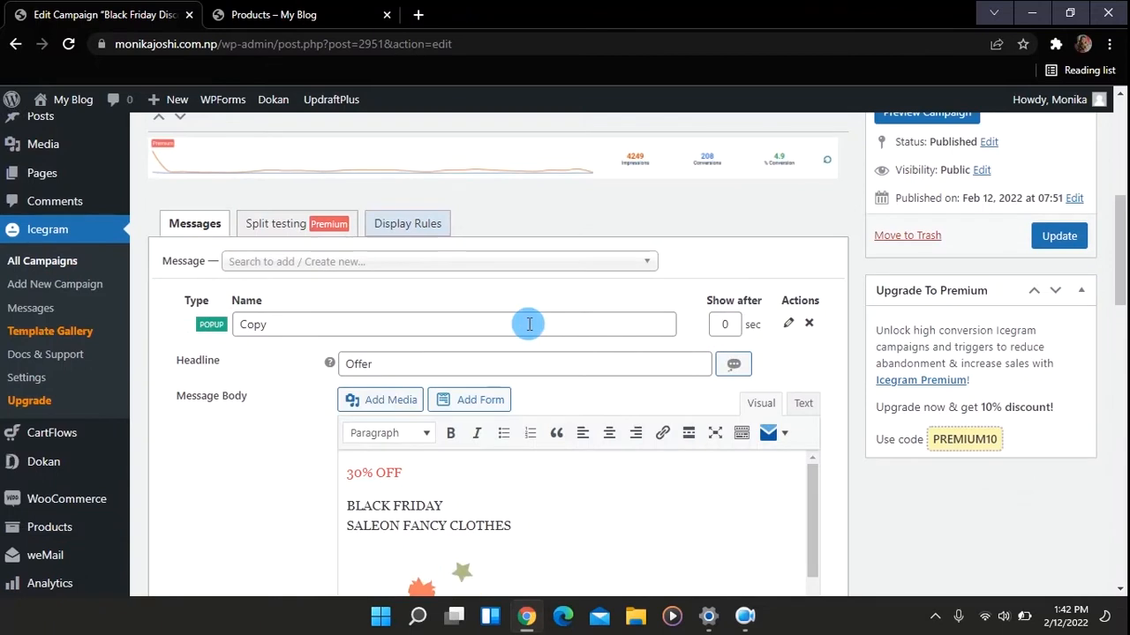
scroll(527, 322, down, 1)
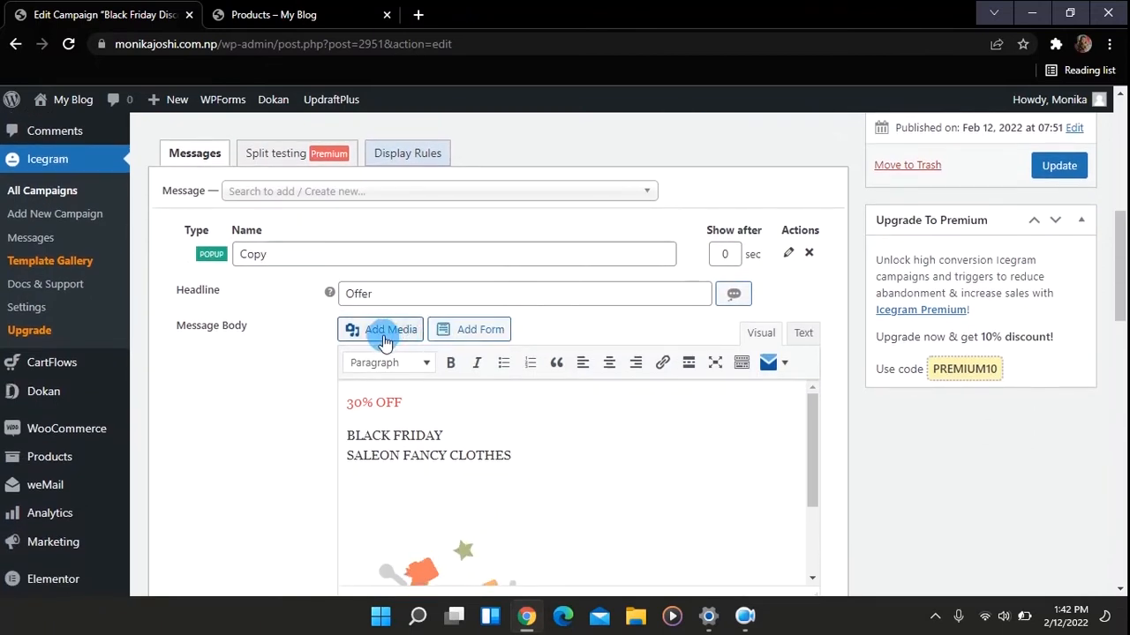
click(466, 330)
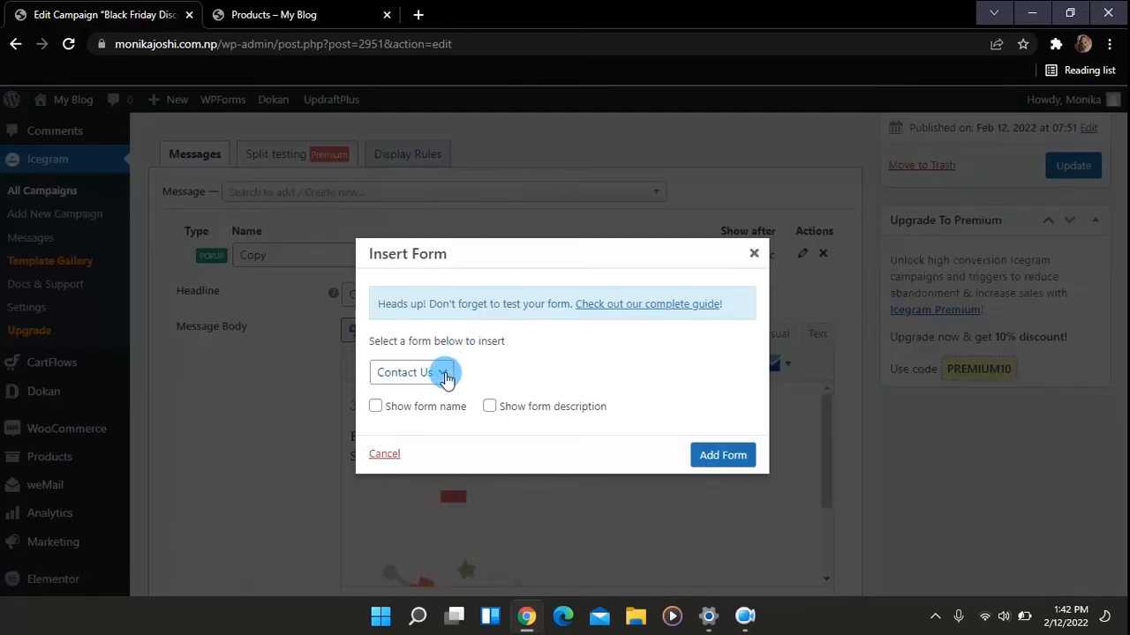
click(718, 455)
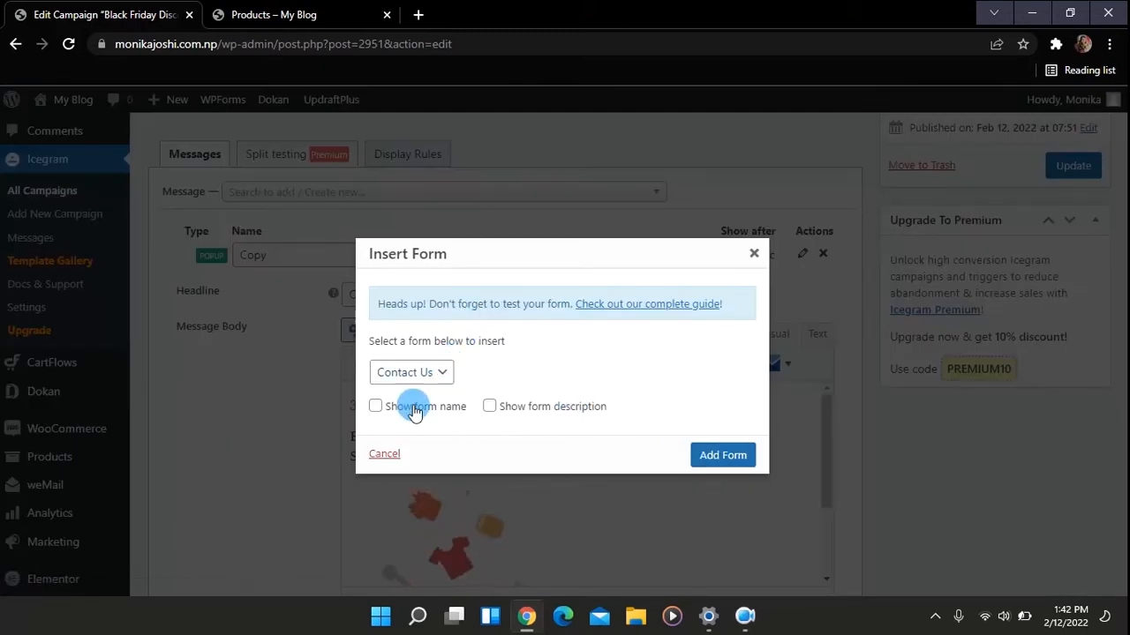
click(699, 457)
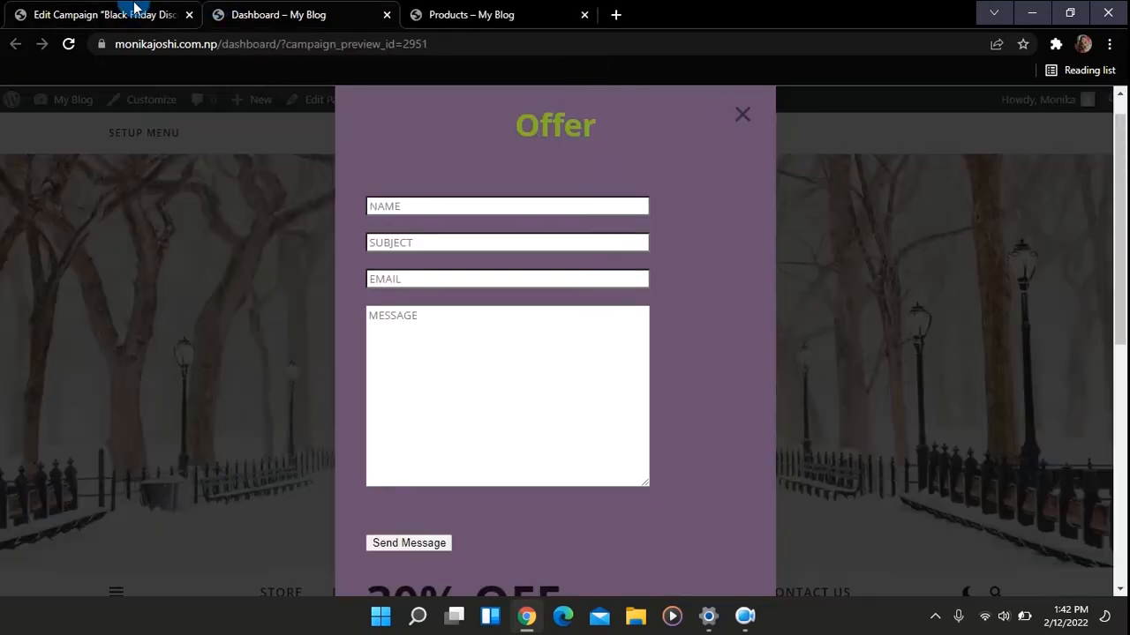
Return from the preview to the campaign editor and remove the [wpforms id="10"] shortcode from the message body.
click(134, 9)
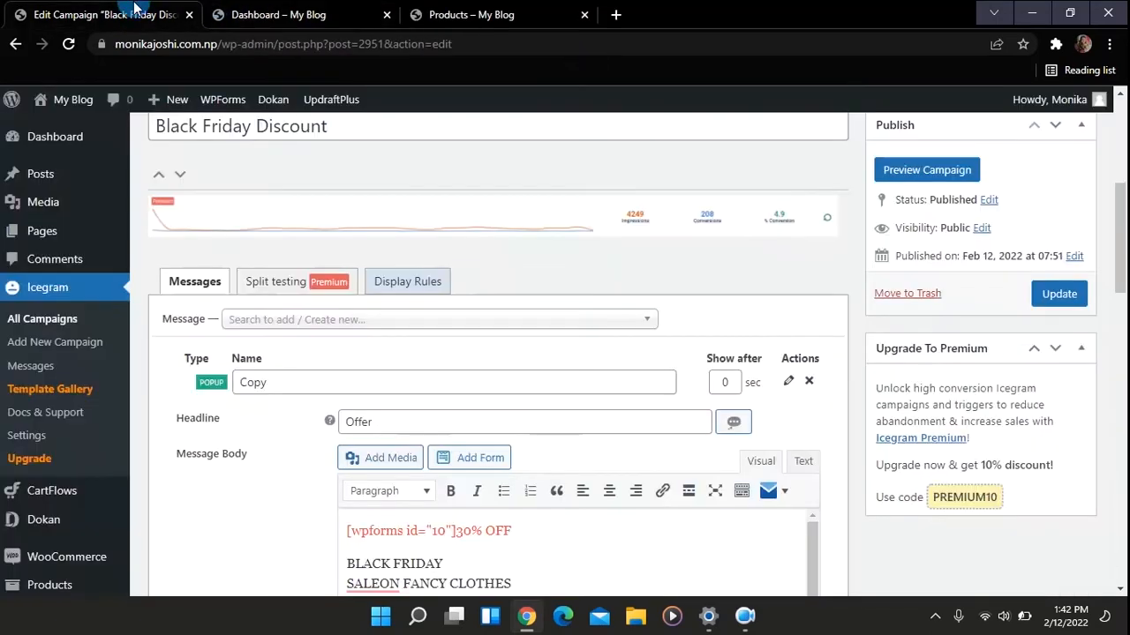
scroll(466, 306, down, 3)
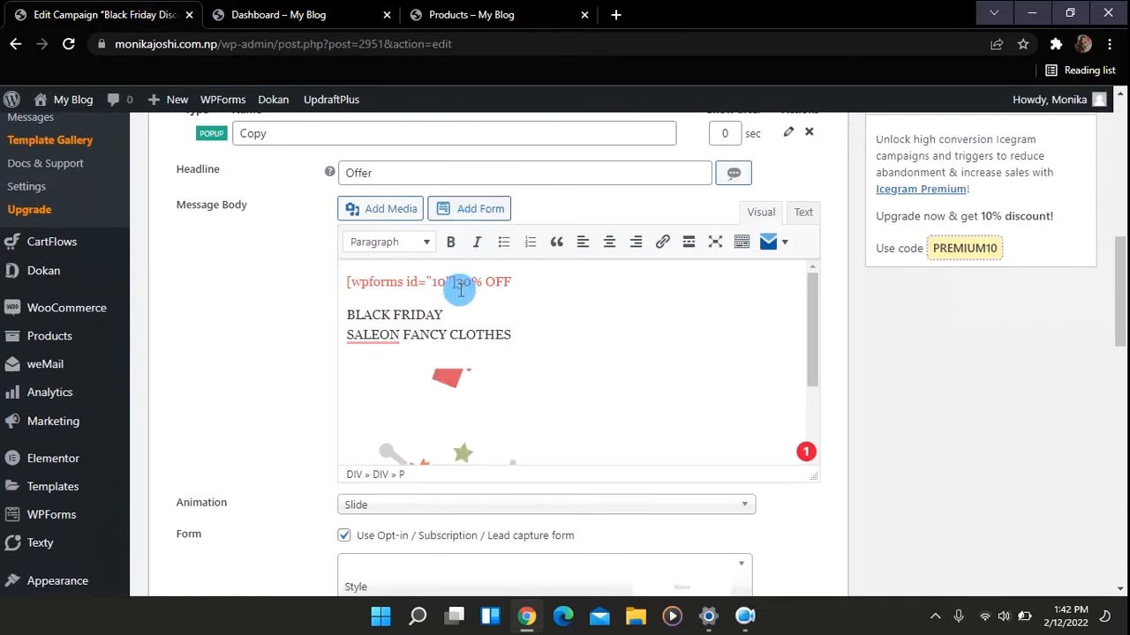
drag(456, 282, 343, 281)
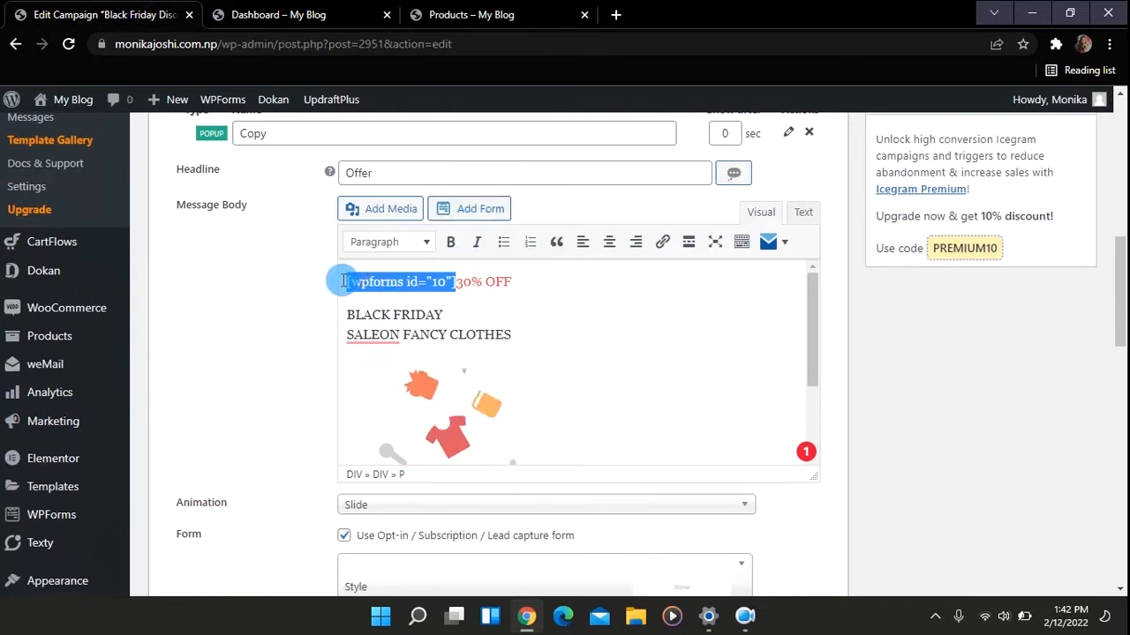
key(BackSpace)
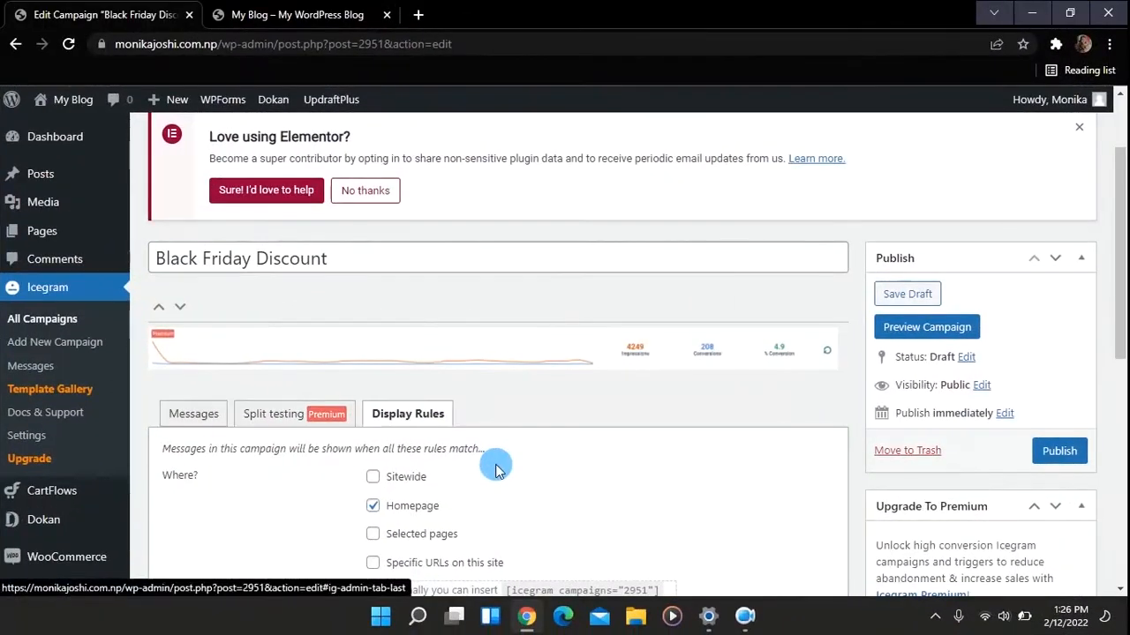
Examine the campaign's display rules for location, timing, countdown timer, device and audience.
scroll(497, 467, down, 3)
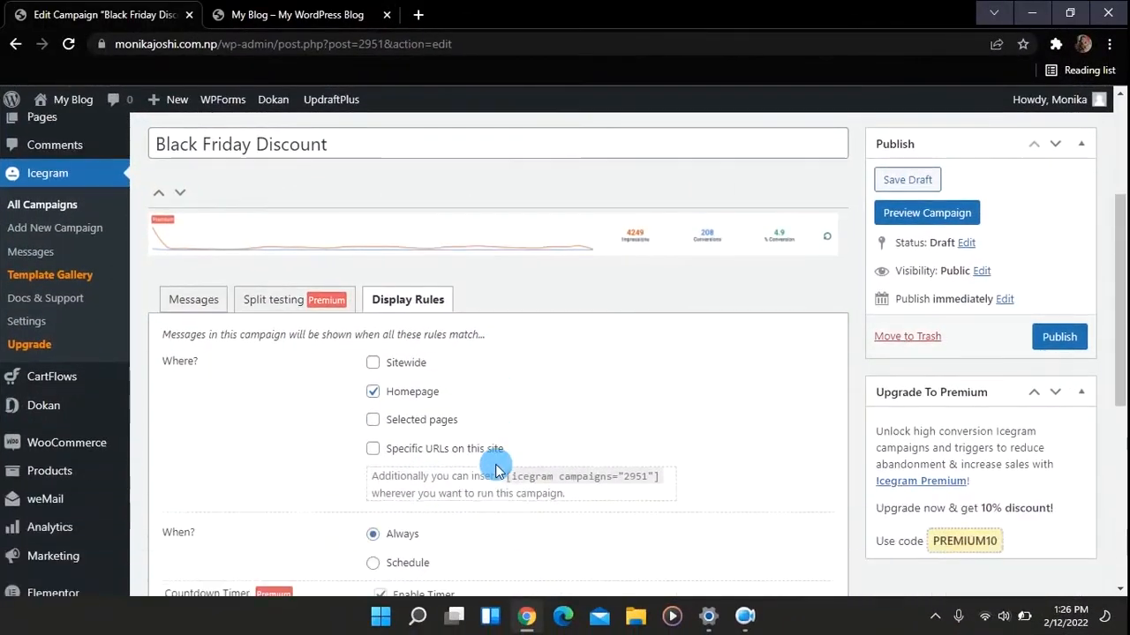
scroll(497, 470, down, 1)
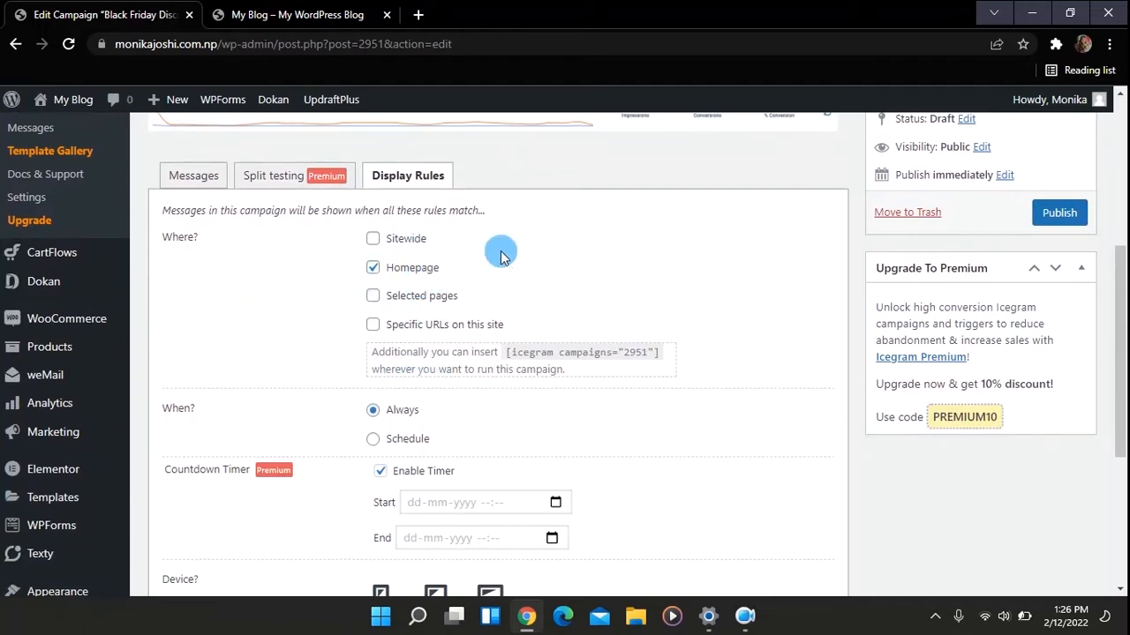
scroll(550, 247, down, 2)
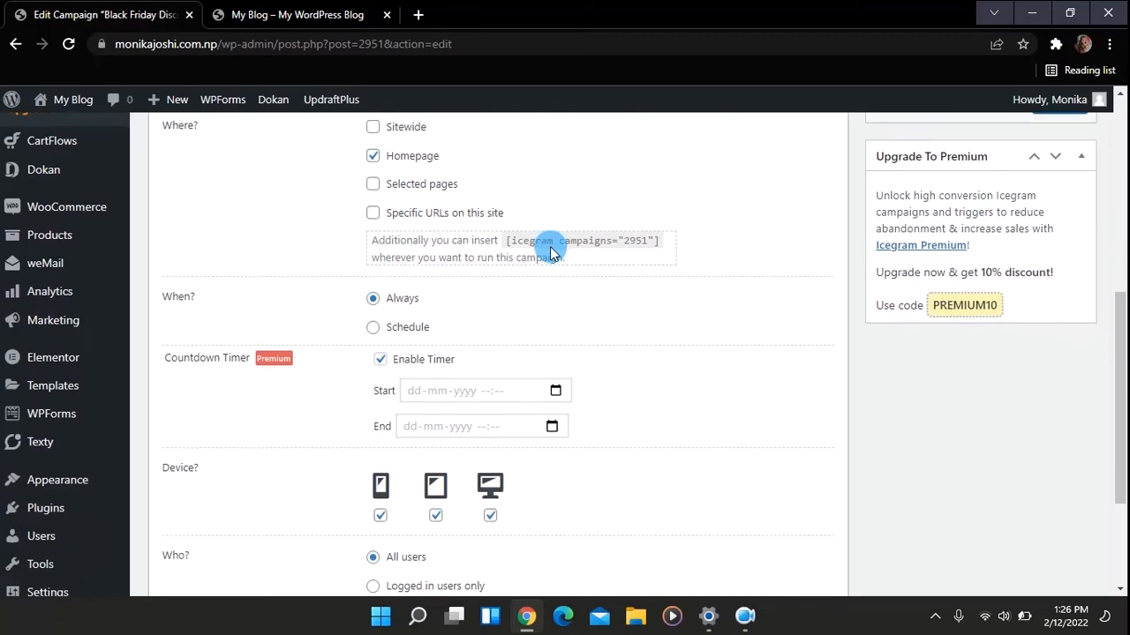
scroll(550, 252, up, 3)
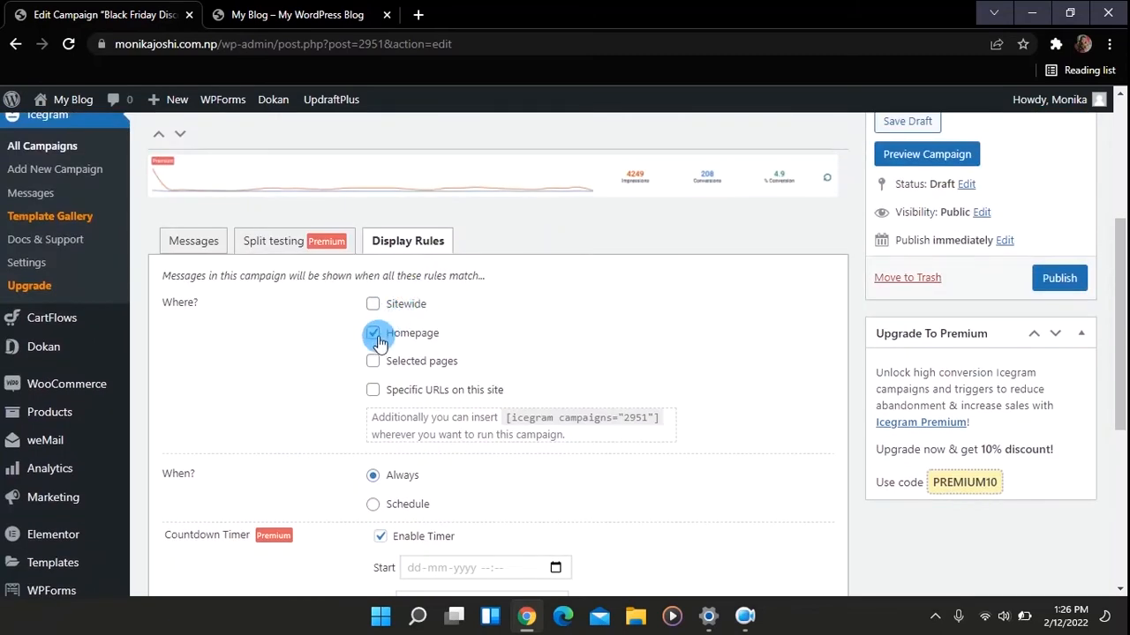
scroll(323, 434, down, 2)
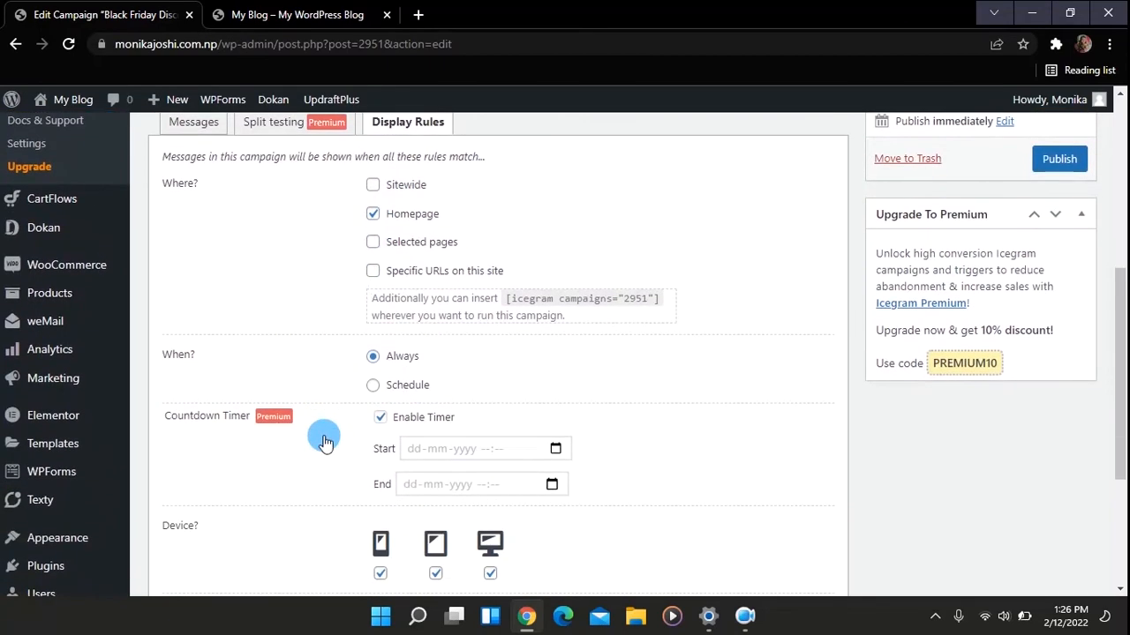
scroll(324, 365, down, 1)
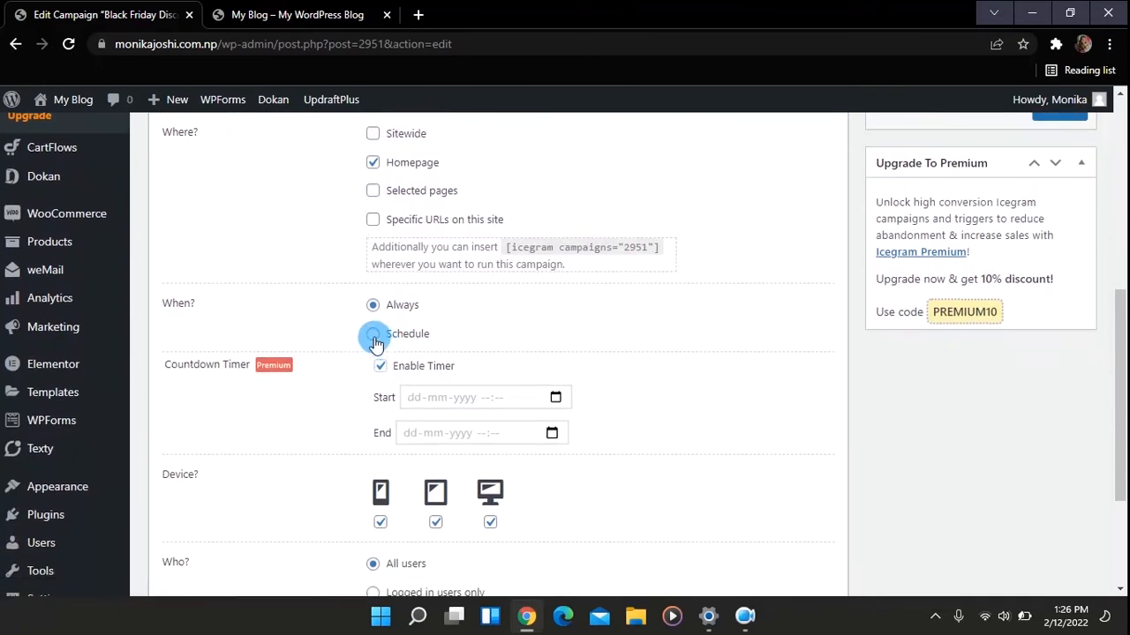
Set the campaign to run Always and enable retargeting so that, once shown, it is not shown again for Today.
click(374, 307)
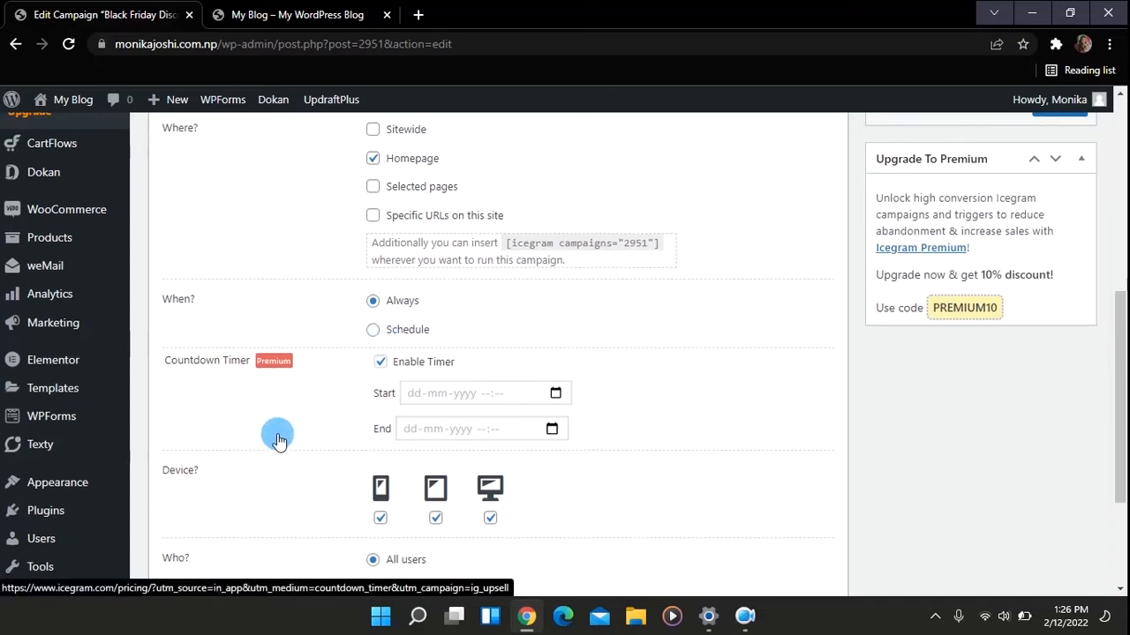
scroll(277, 436, down, 1)
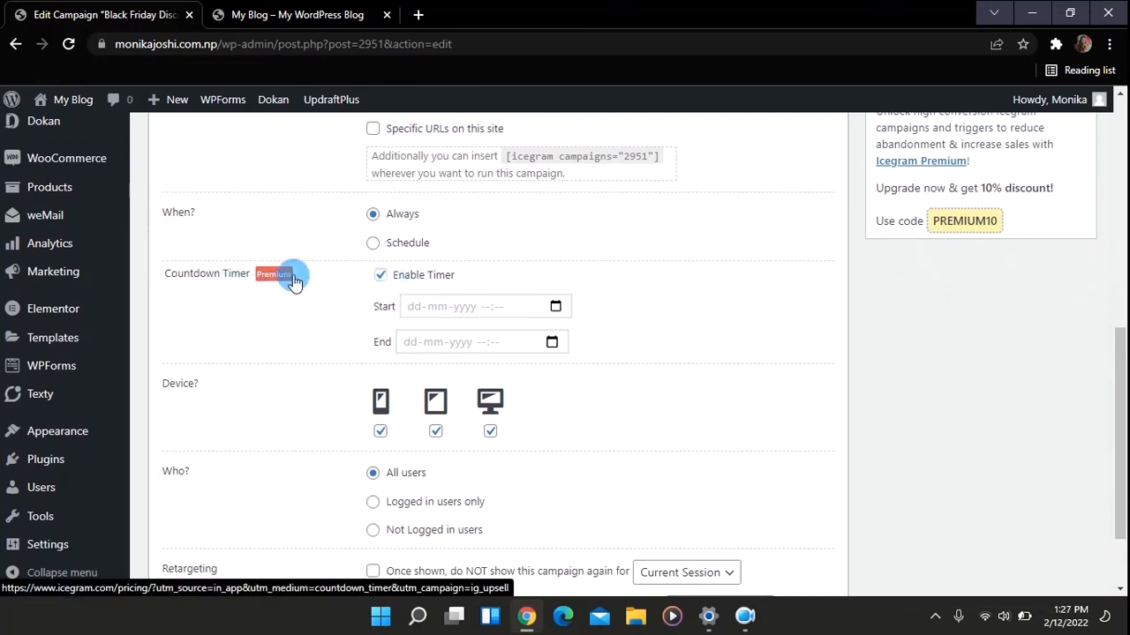
scroll(258, 297, down, 2)
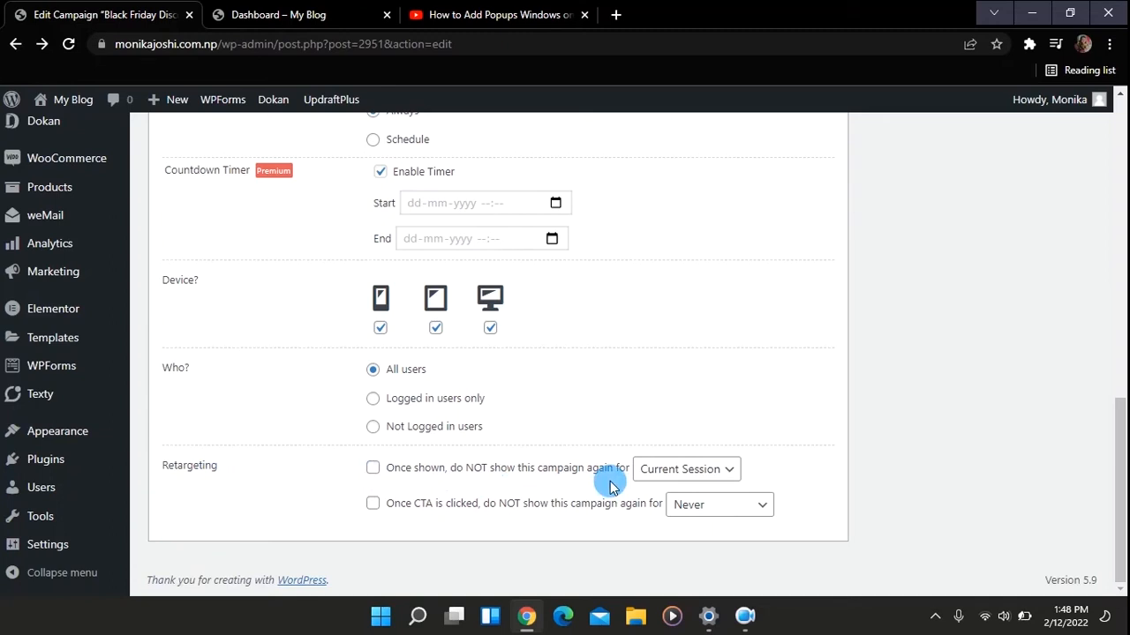
click(373, 470)
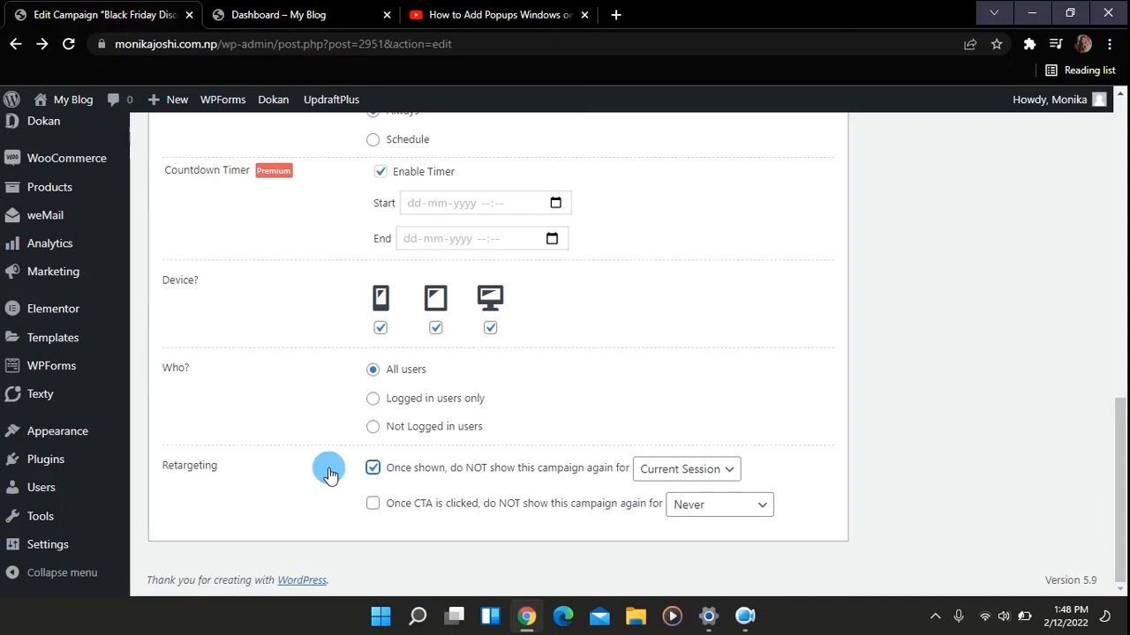
click(708, 477)
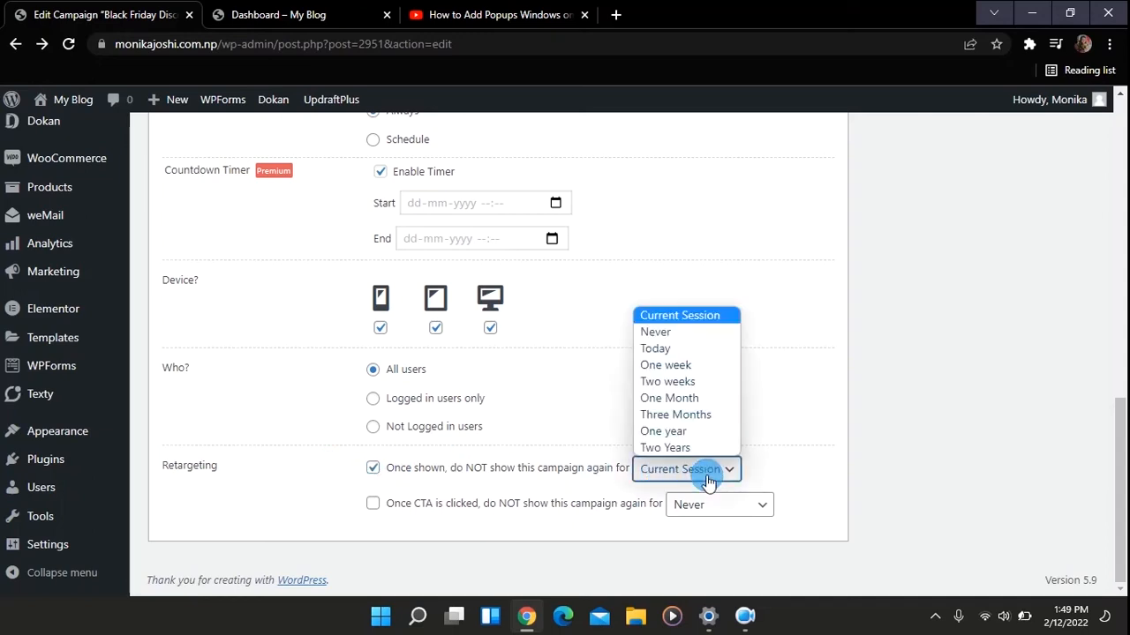
click(668, 352)
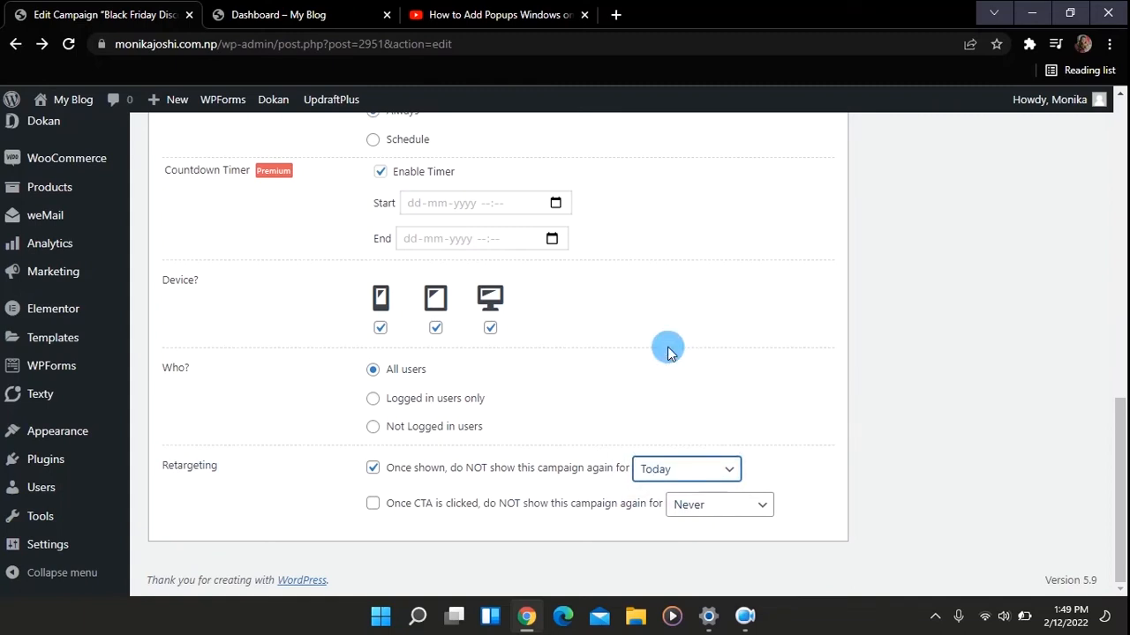
scroll(470, 478, up, 1)
scroll(469, 478, down, 1)
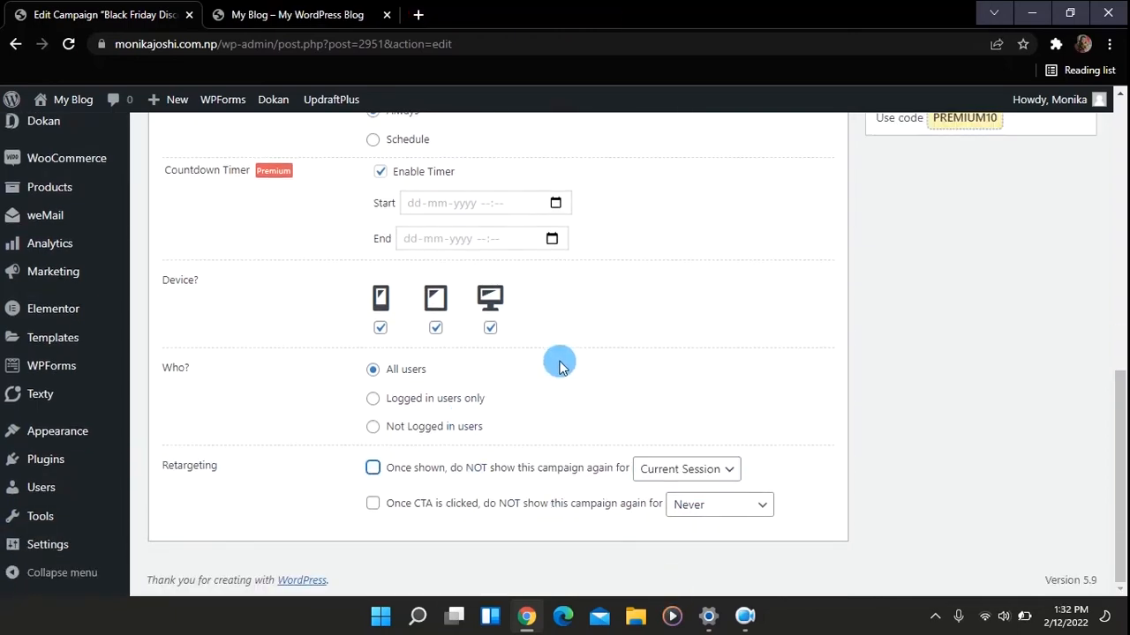
Preview the campaign and check the popup from its headline down to the e-mail form.
scroll(564, 360, up, 5)
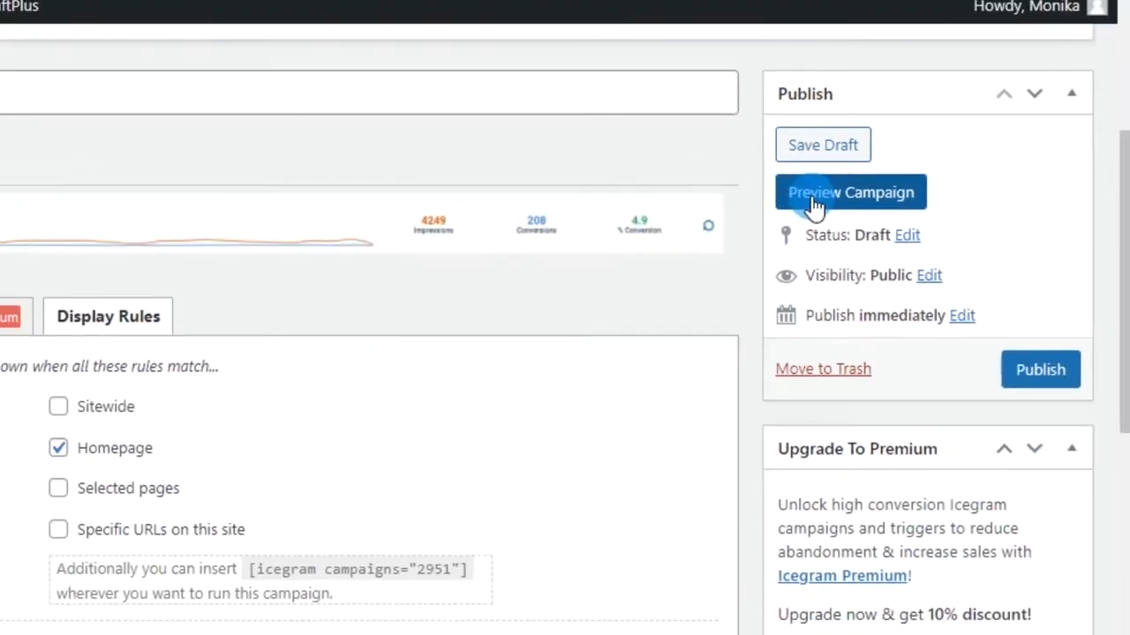
click(706, 161)
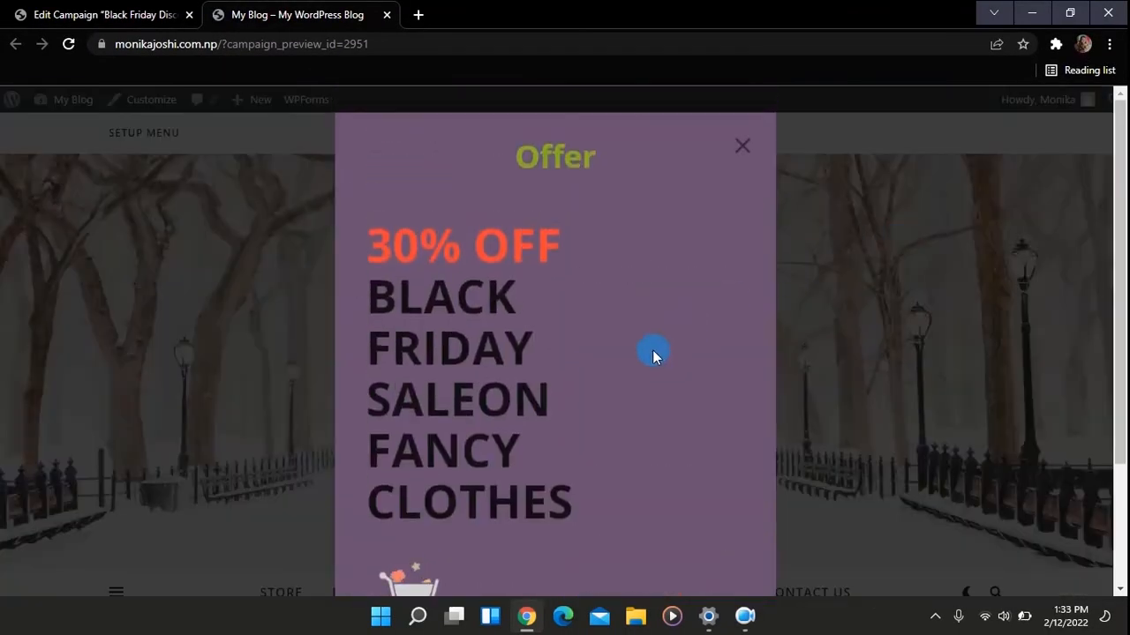
scroll(646, 355, down, 3)
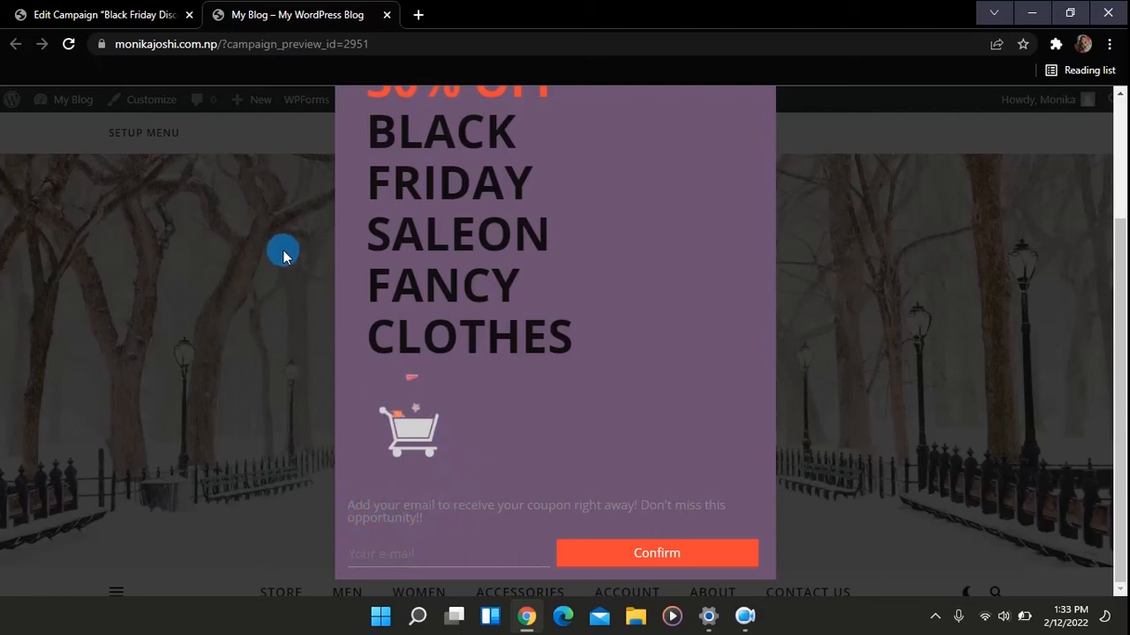
Return to the campaign's message settings and set the opt-in form's first color to #141414 and second color to #191919.
click(104, 11)
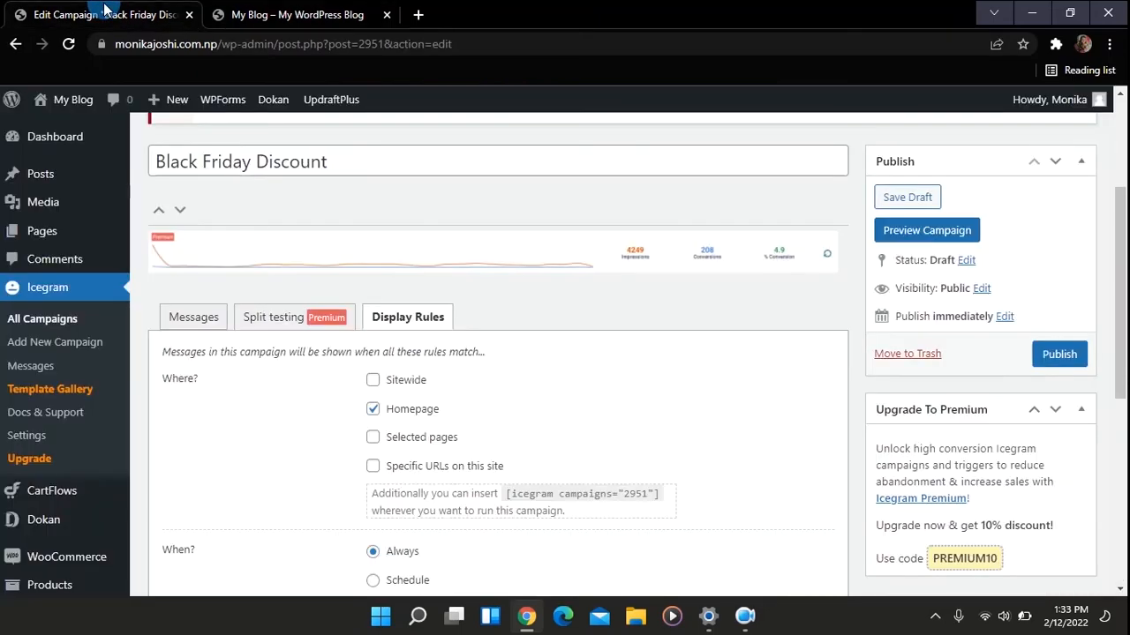
click(203, 319)
scroll(497, 476, down, 10)
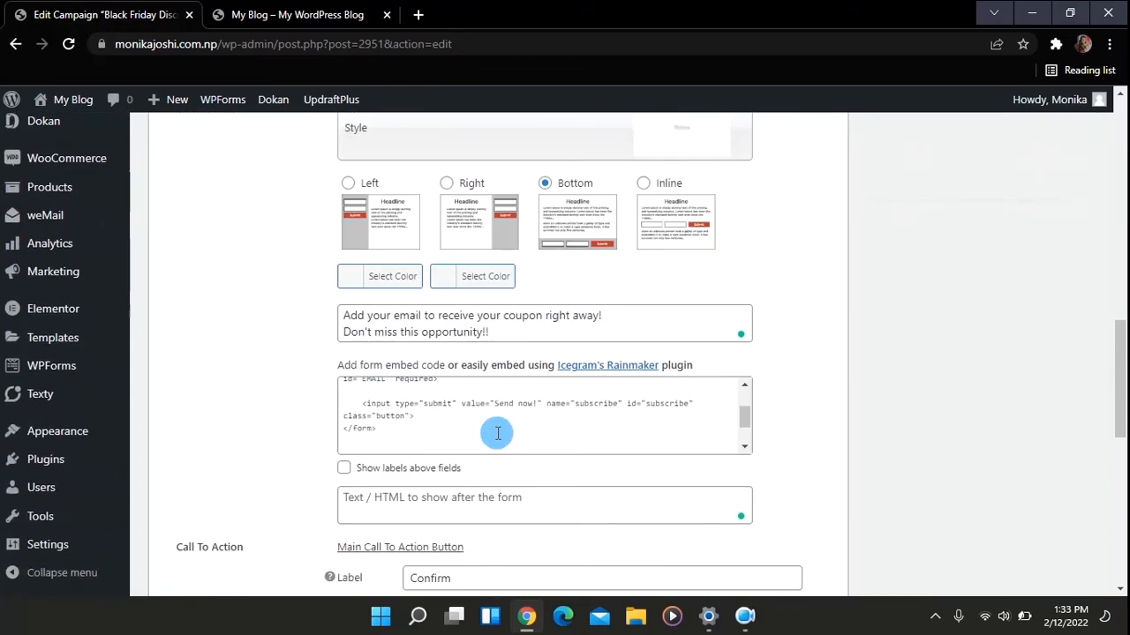
scroll(496, 433, up, 5)
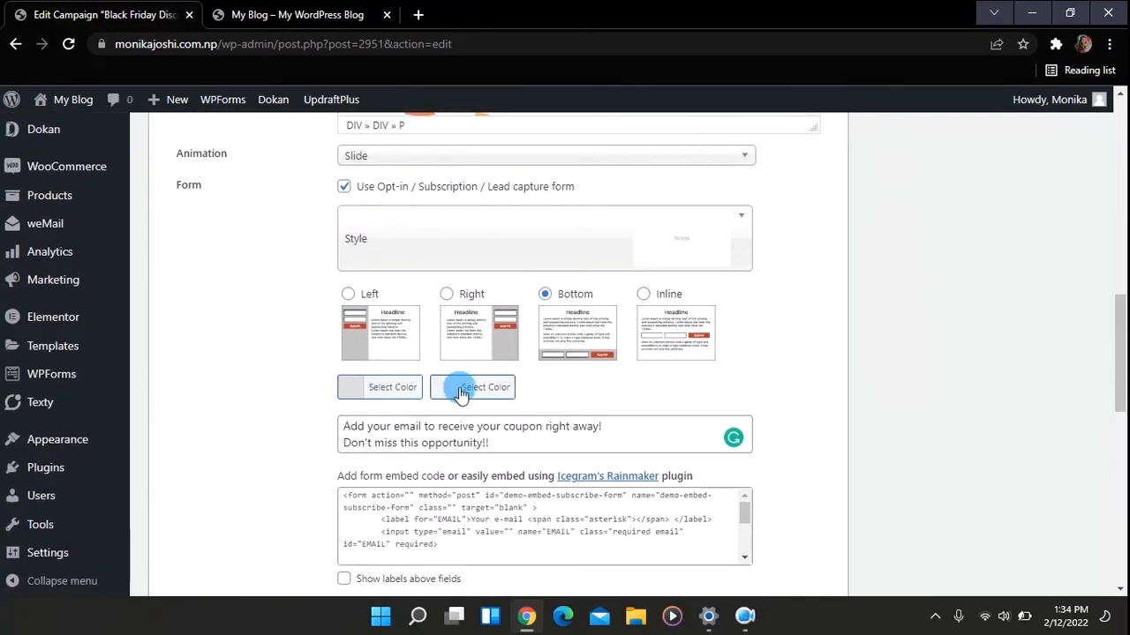
click(352, 395)
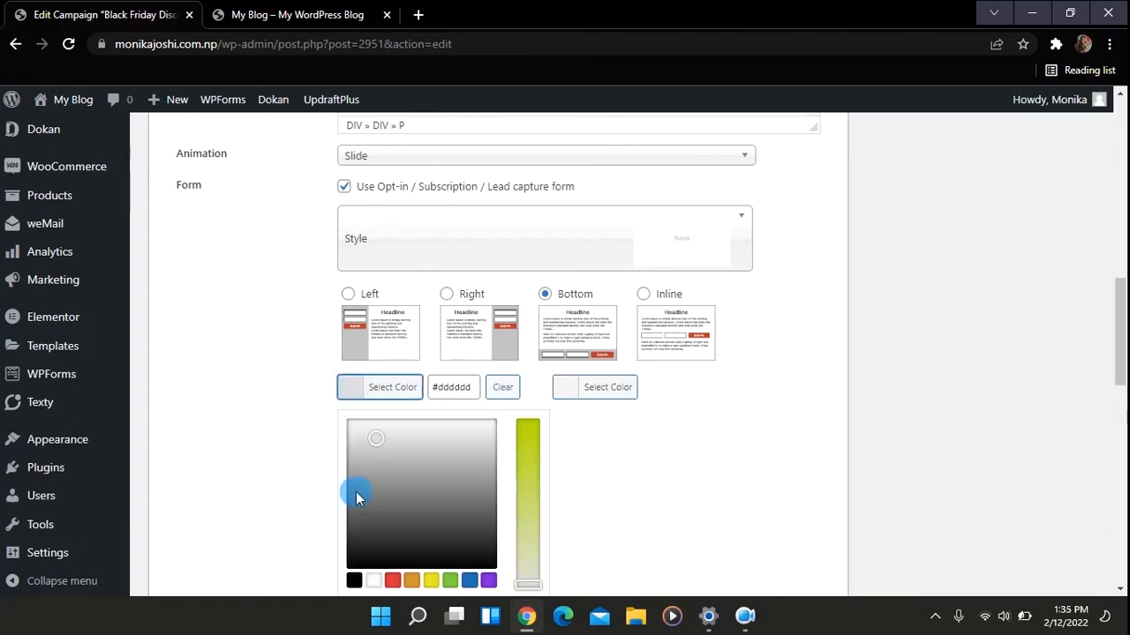
click(353, 558)
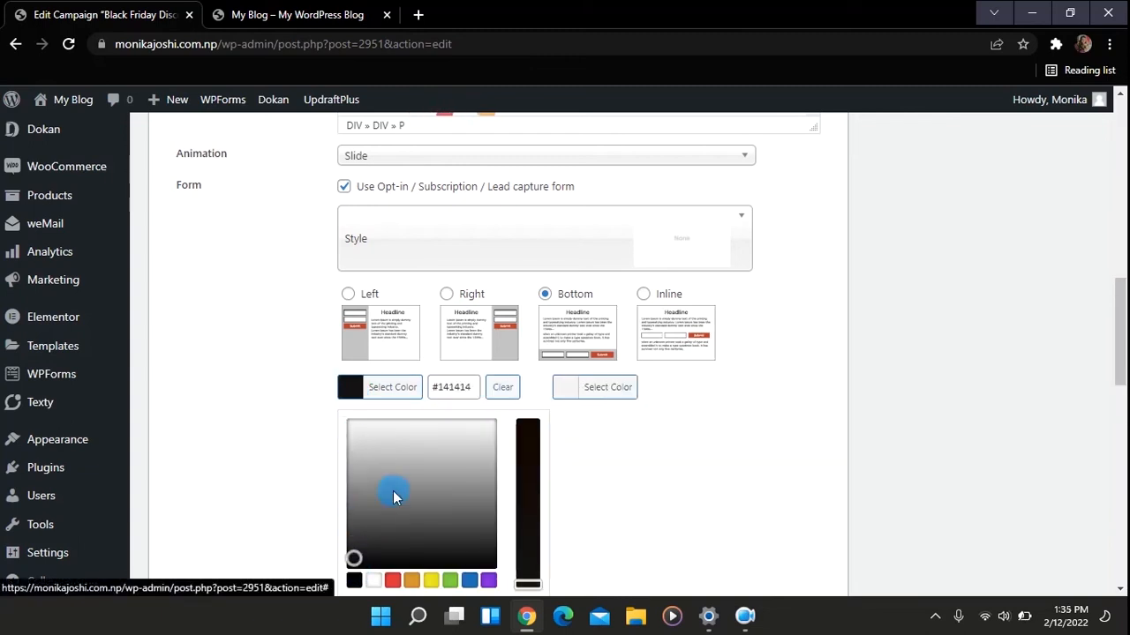
click(587, 390)
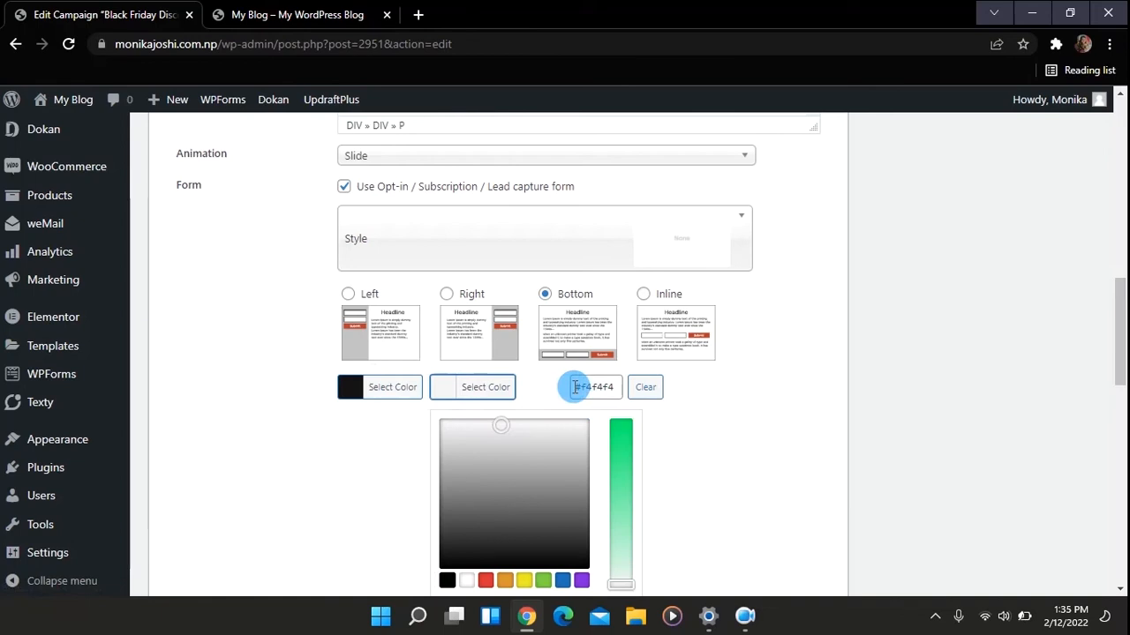
click(572, 560)
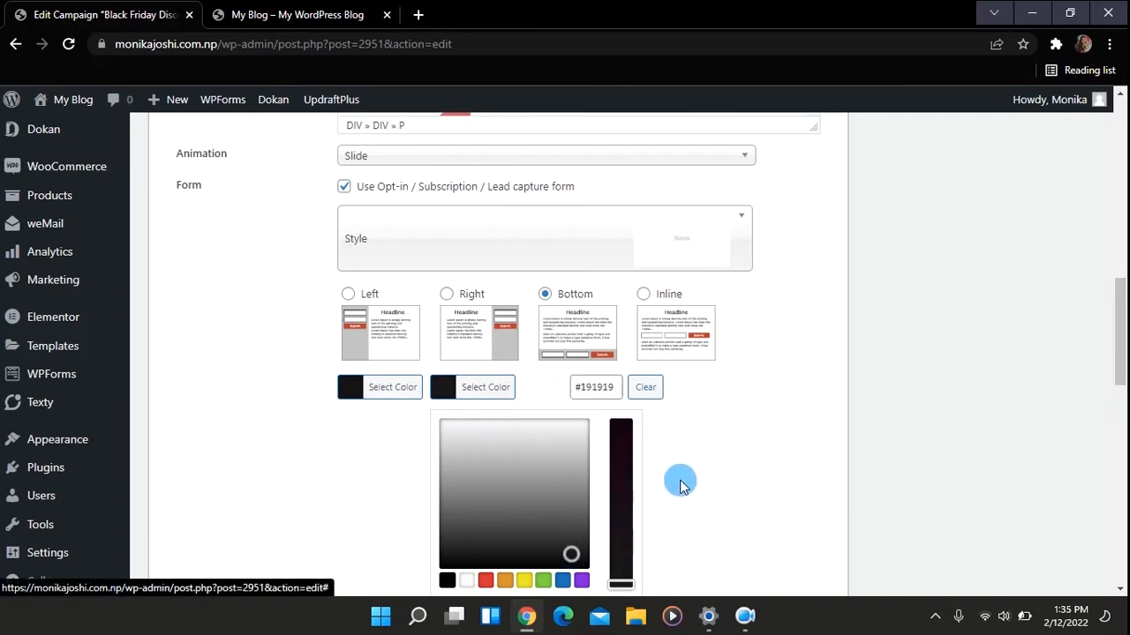
Examine the opt-in form's intro text, embed code and call-to-action settings.
scroll(684, 481, down, 2)
scroll(687, 477, down, 2)
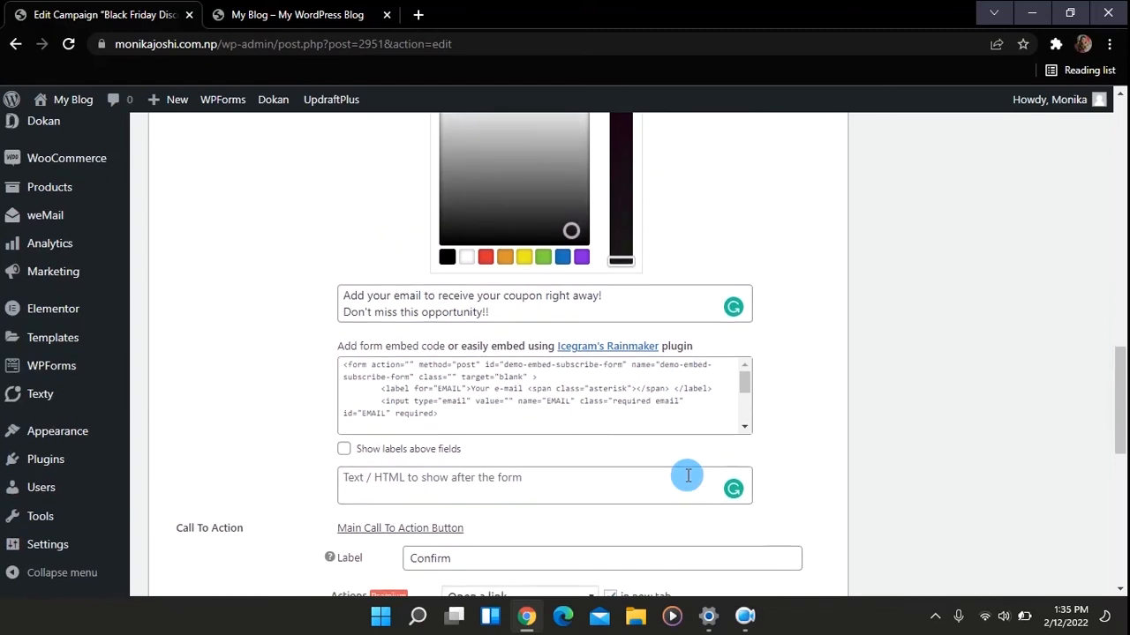
scroll(549, 404, up, 1)
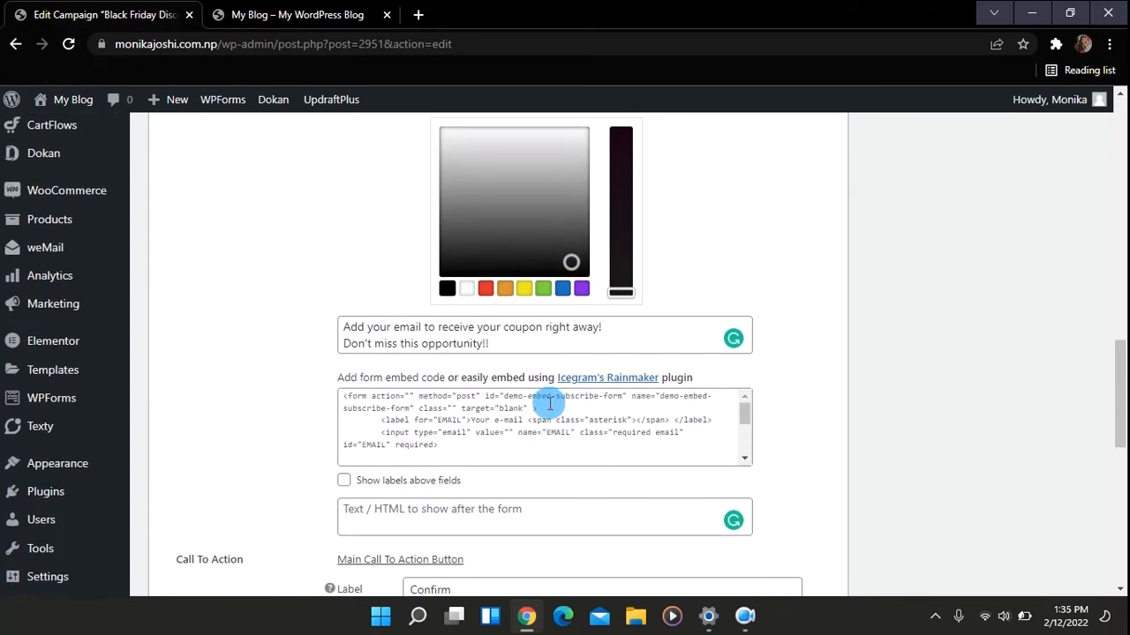
scroll(549, 404, down, 1)
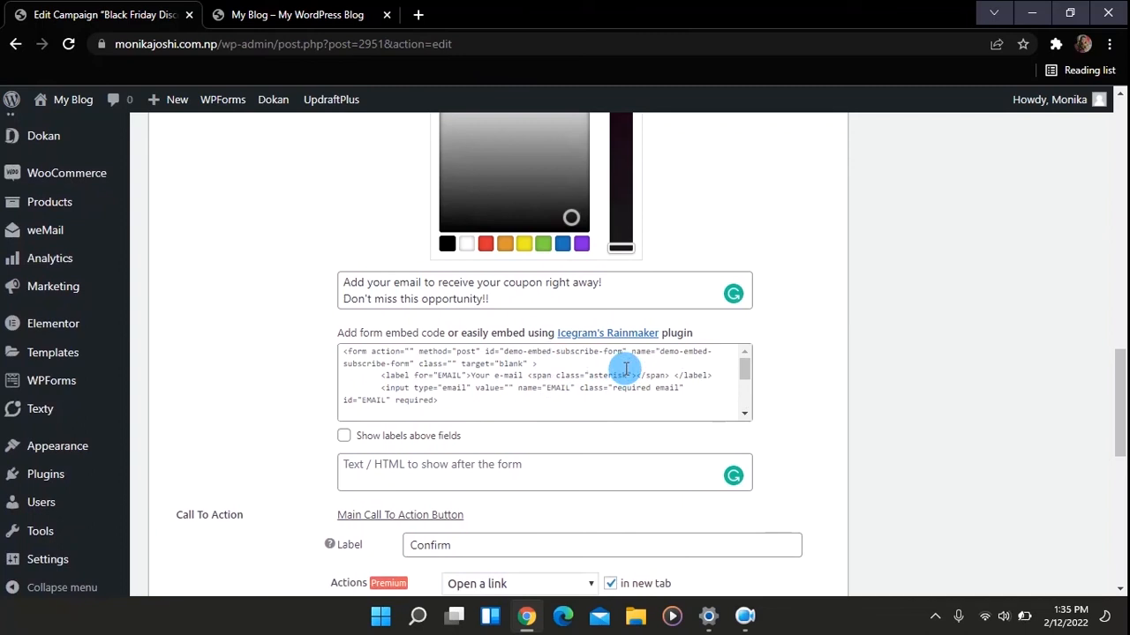
scroll(626, 369, up, 1)
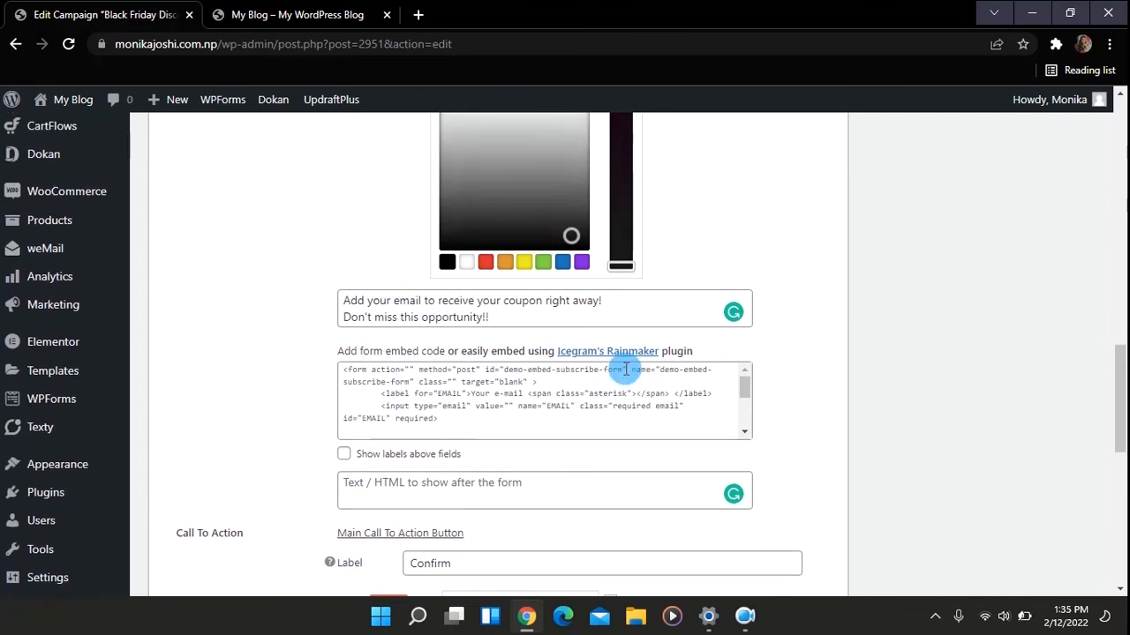
scroll(626, 369, down, 1)
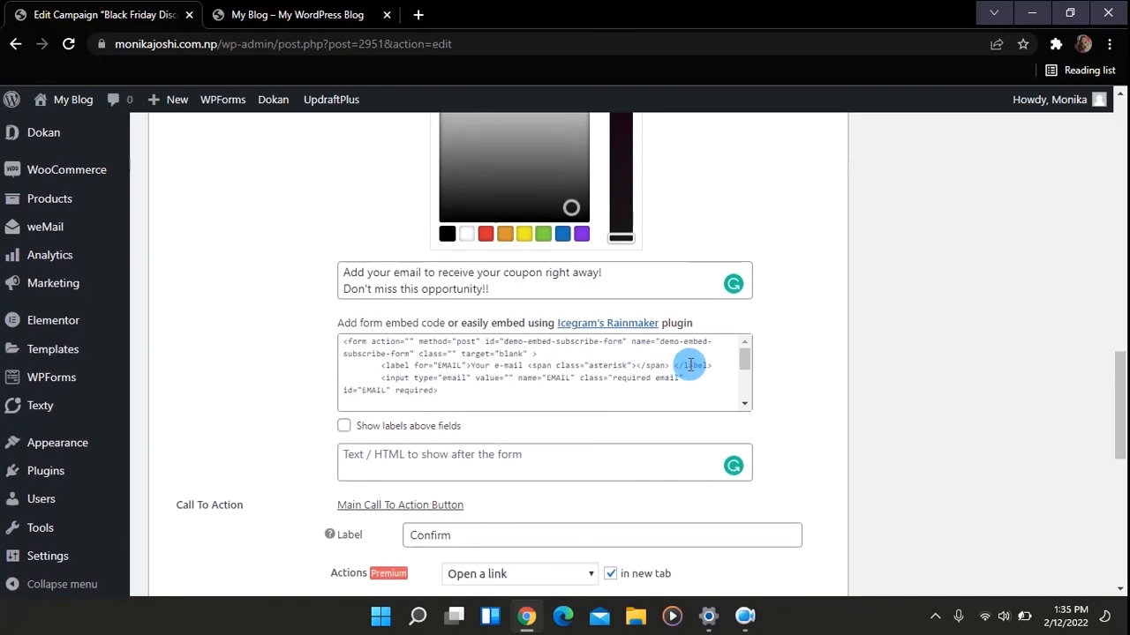
scroll(542, 371, up, 1)
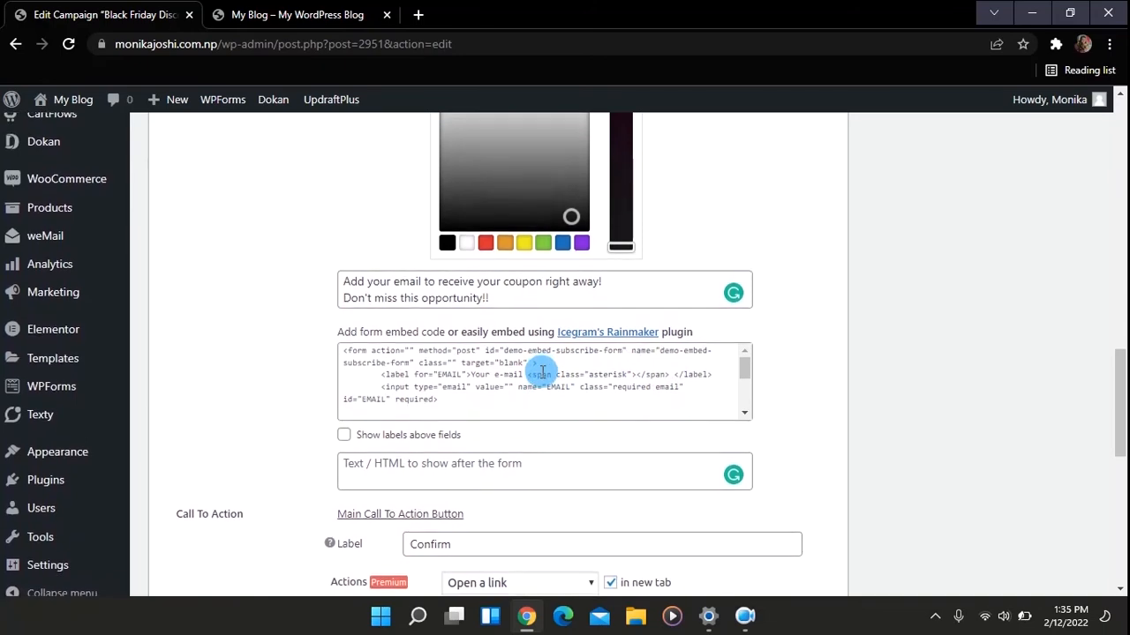
scroll(456, 371, up, 1)
scroll(685, 403, down, 1)
Preview the campaign again and check the recolored form area beneath the popup's offer text.
scroll(687, 403, up, 9)
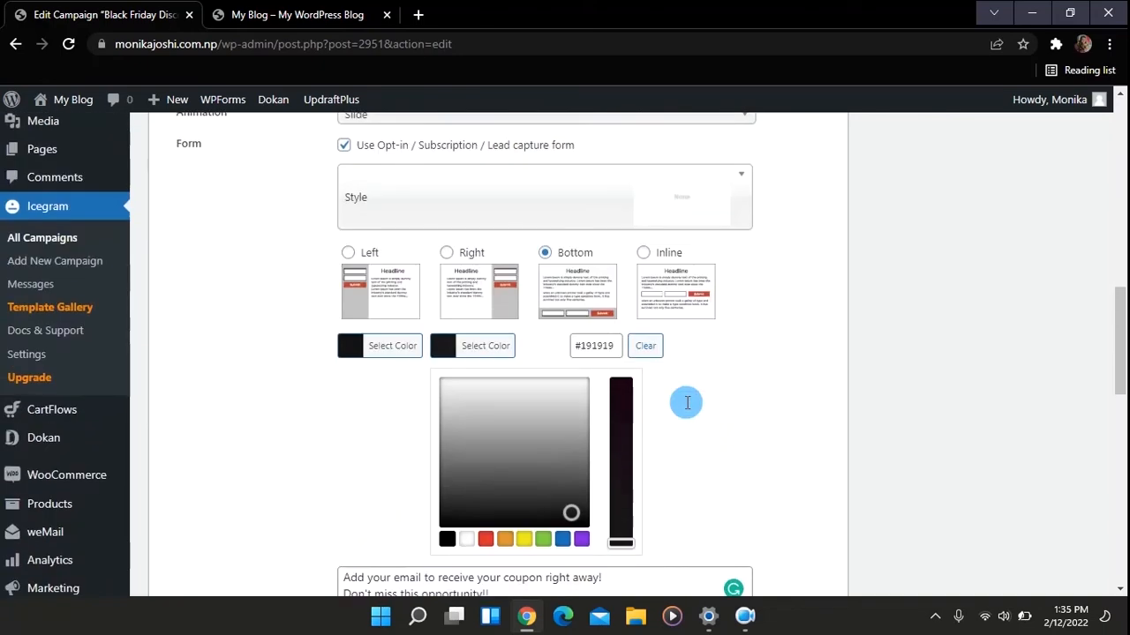
scroll(687, 402, up, 1)
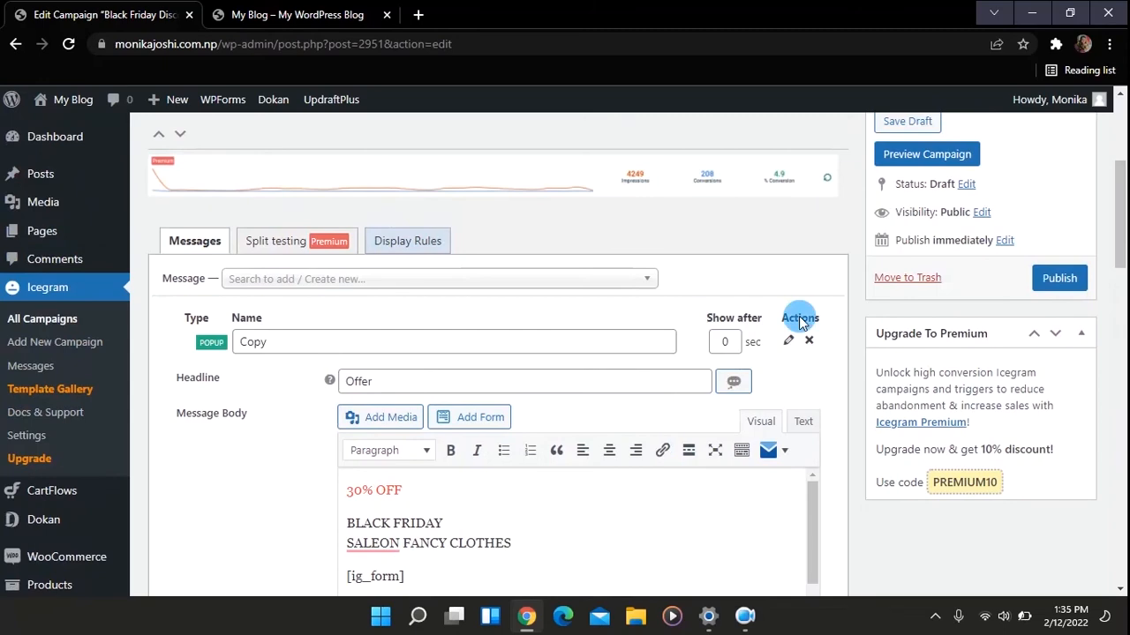
click(916, 156)
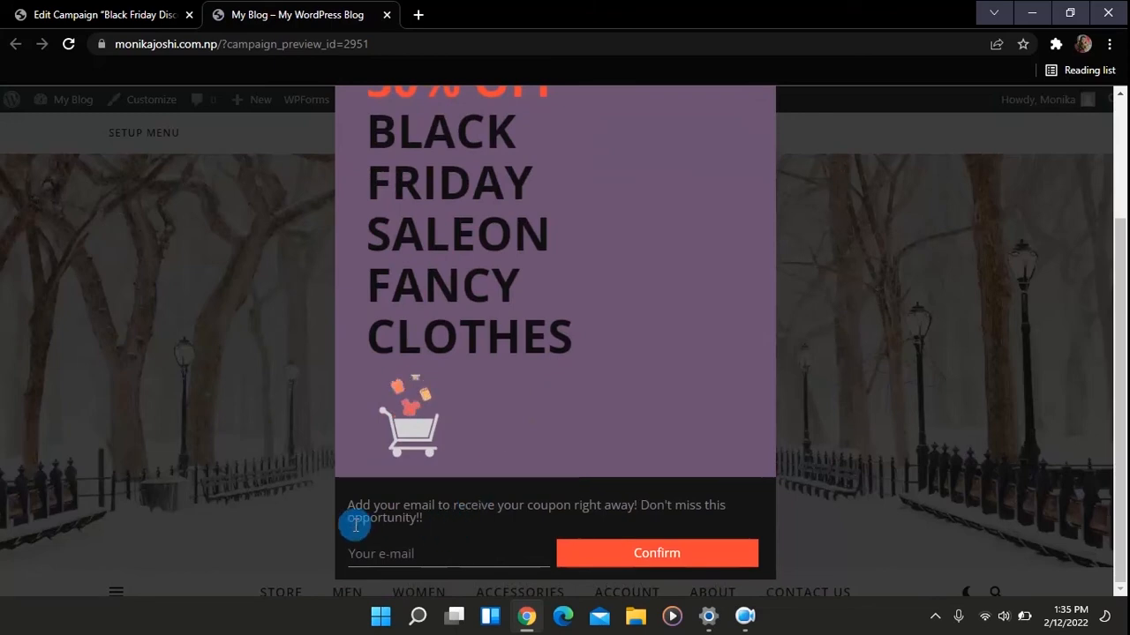
scroll(498, 379, up, 2)
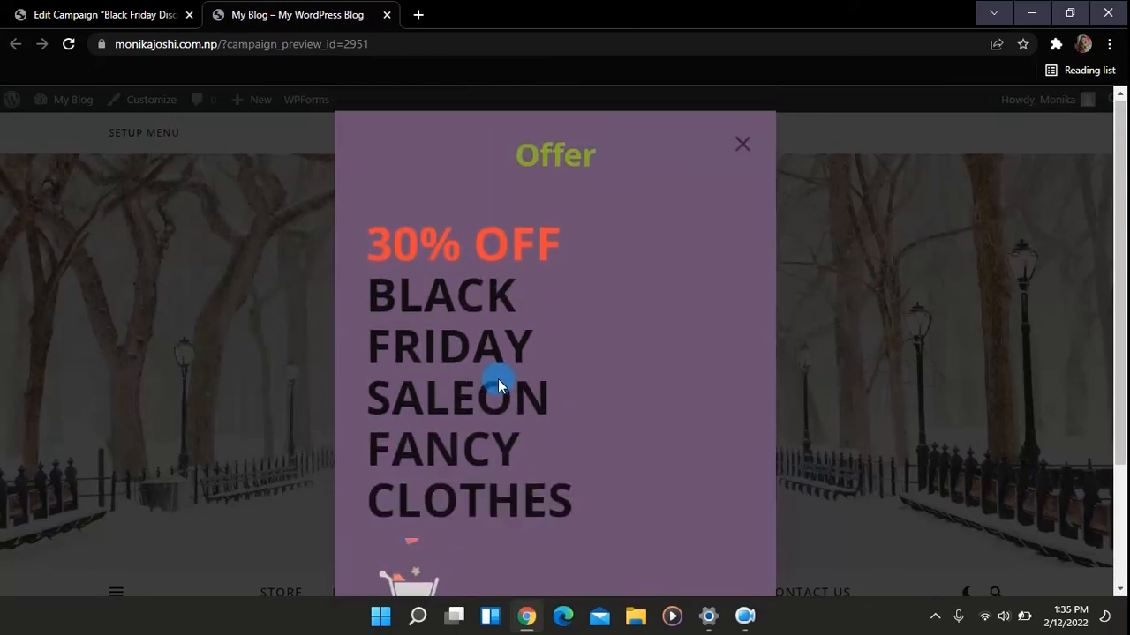
scroll(497, 378, down, 2)
scroll(501, 449, down, 1)
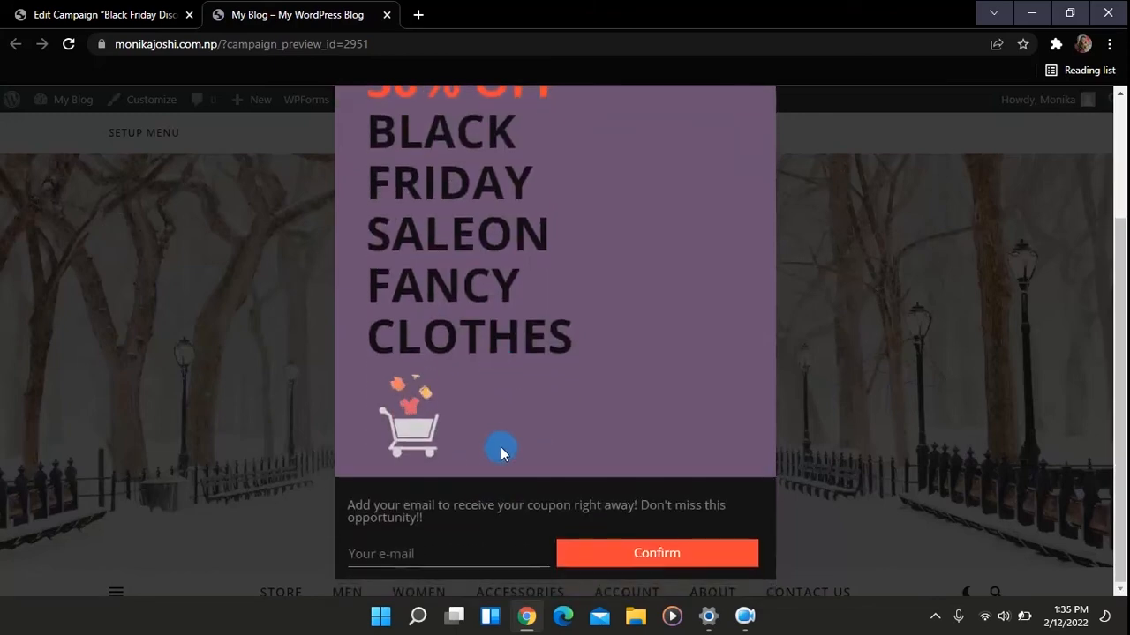
Test the previewed popup form by submitting an e-mail address, and close the popup on the resulting page.
click(419, 553)
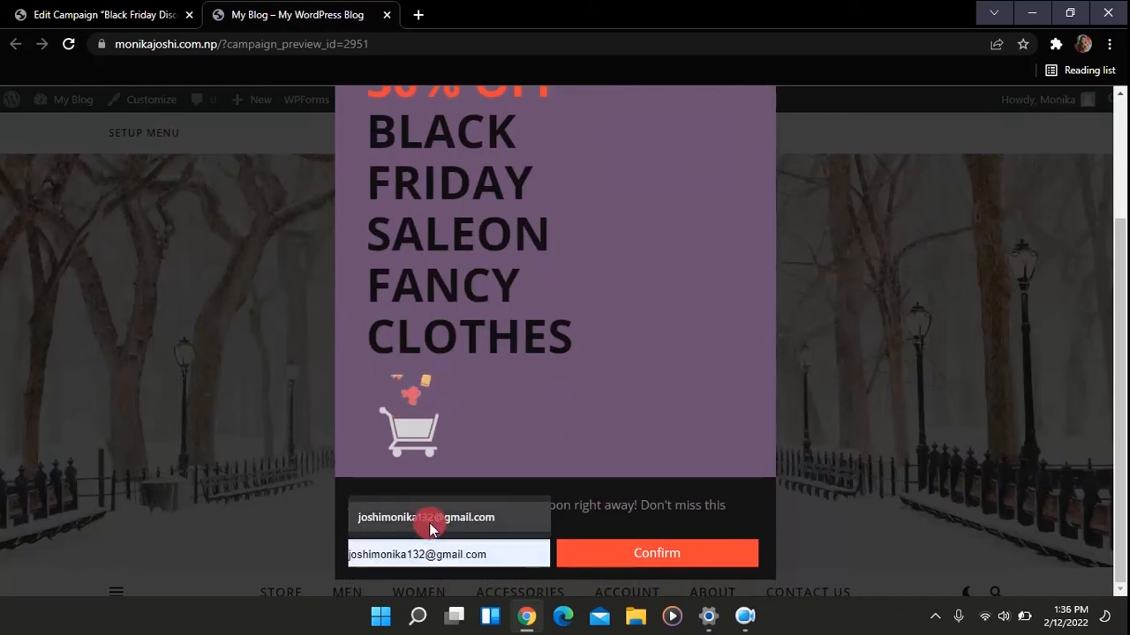
click(428, 517)
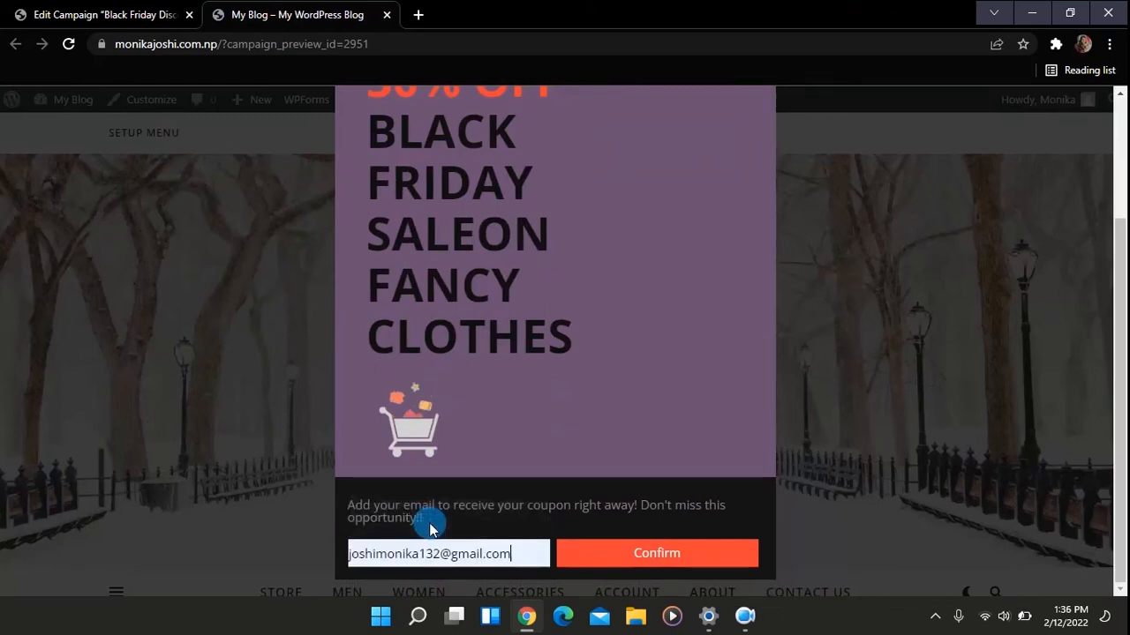
click(596, 556)
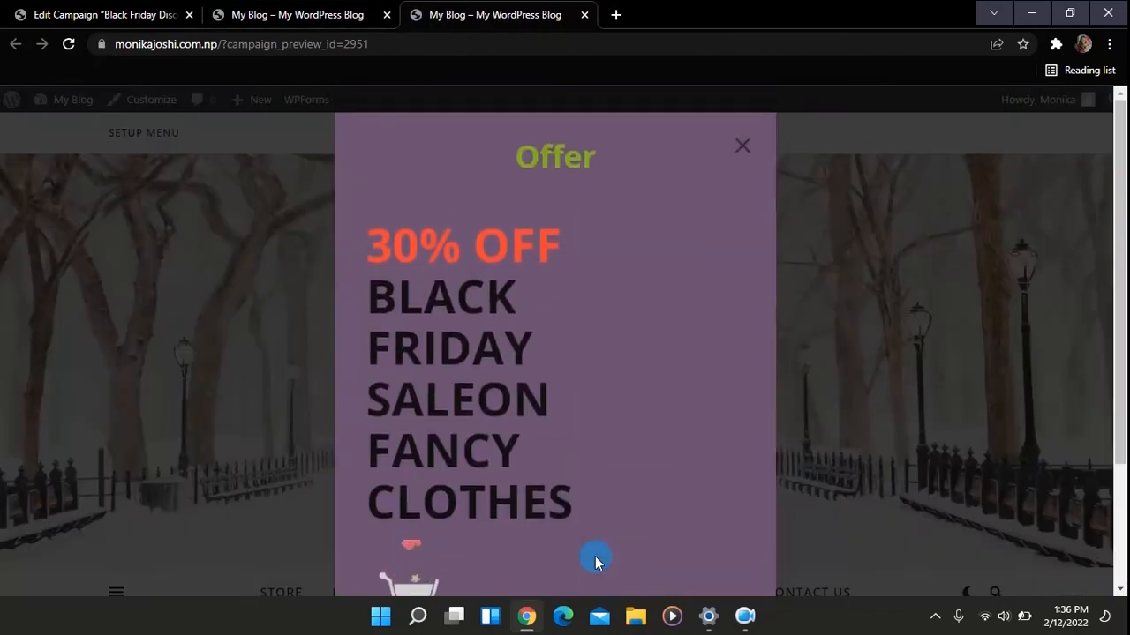
click(742, 146)
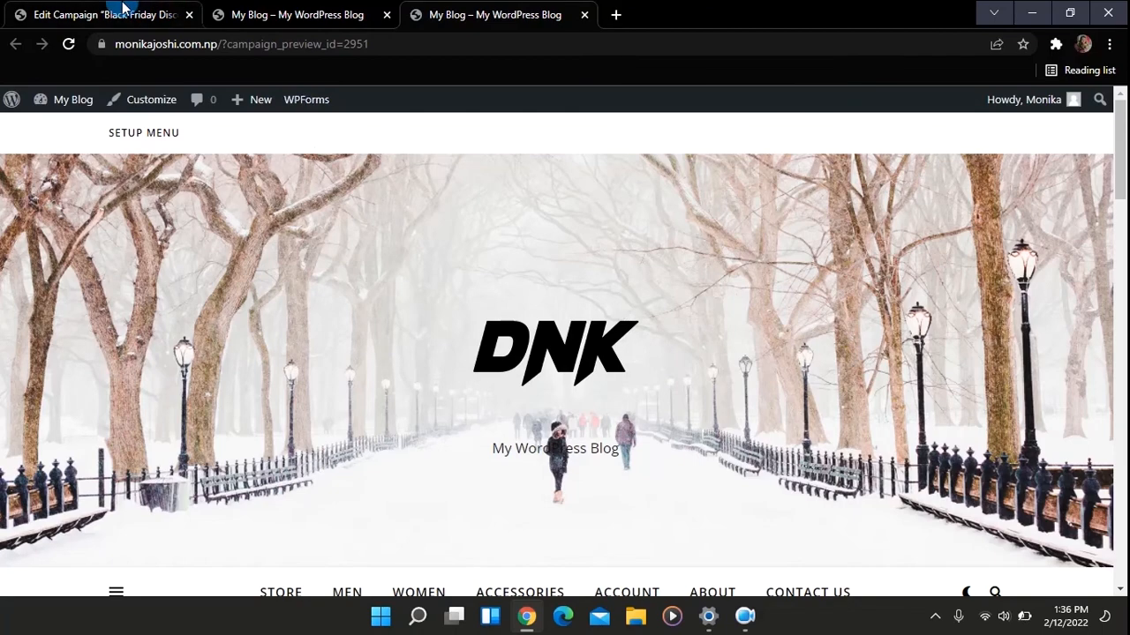
Return to the campaign editor and publish the Black Friday Discount campaign.
click(123, 11)
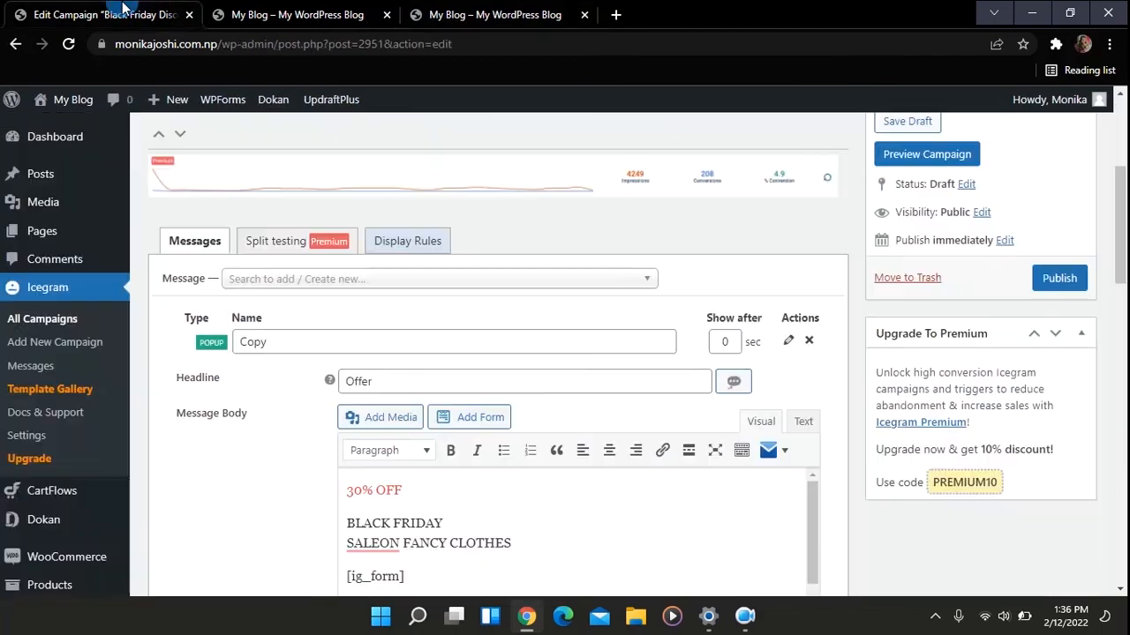
click(1046, 280)
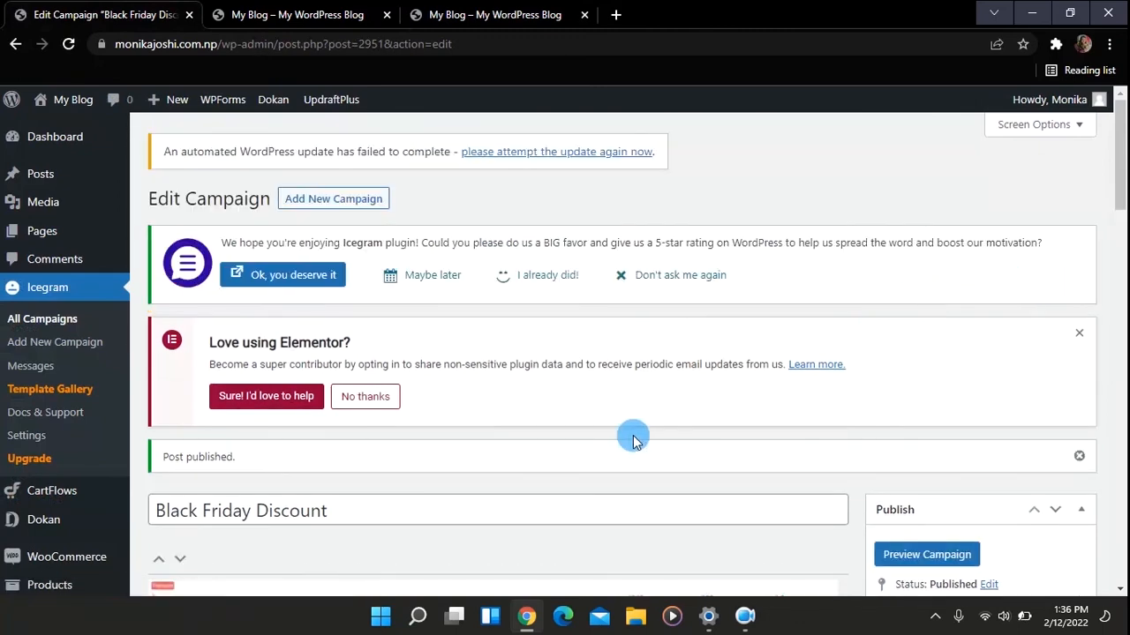
scroll(633, 437, down, 4)
scroll(633, 437, down, 2)
scroll(633, 433, up, 3)
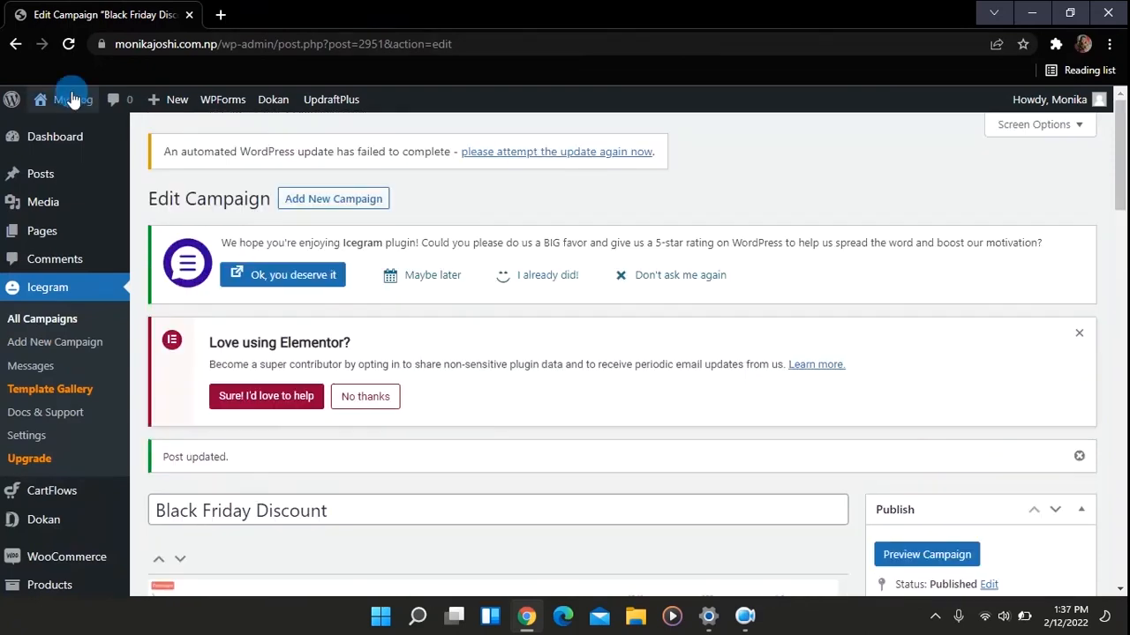
Visit the blog's live home page and check the Black Friday popup from its offer heading to the e-mail form.
mouse_move(72, 103)
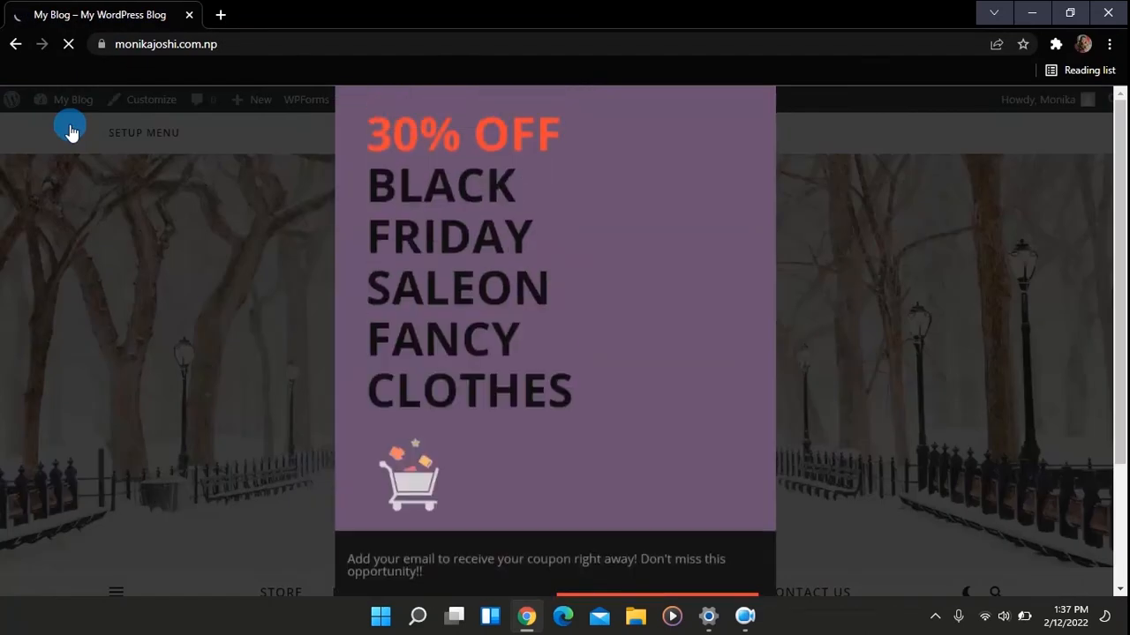
scroll(456, 293, down, 2)
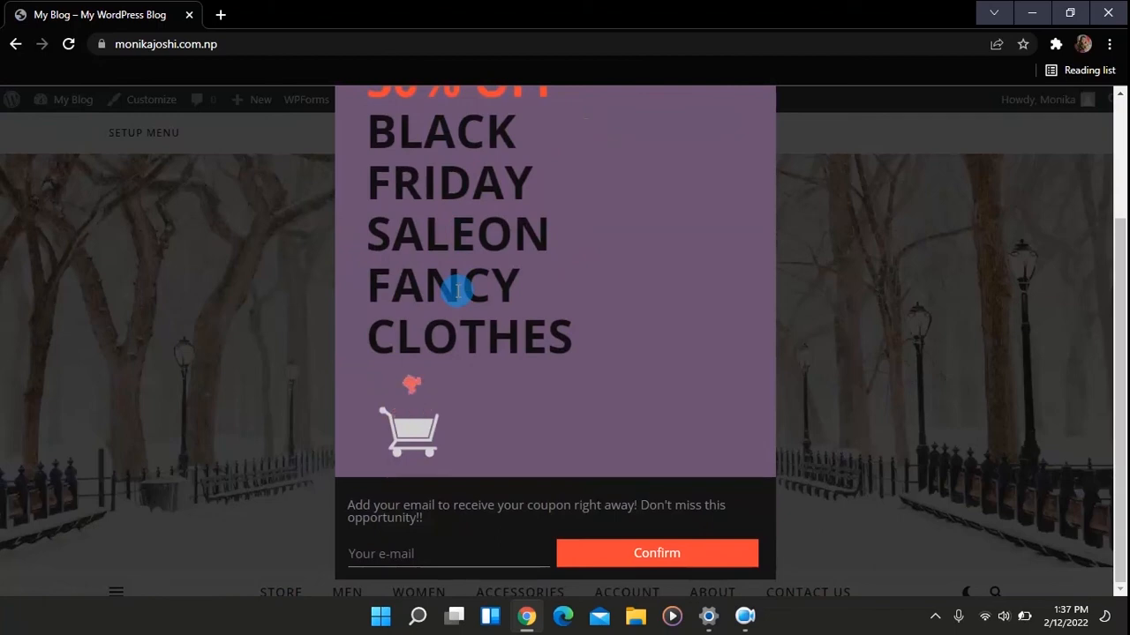
scroll(456, 292, up, 2)
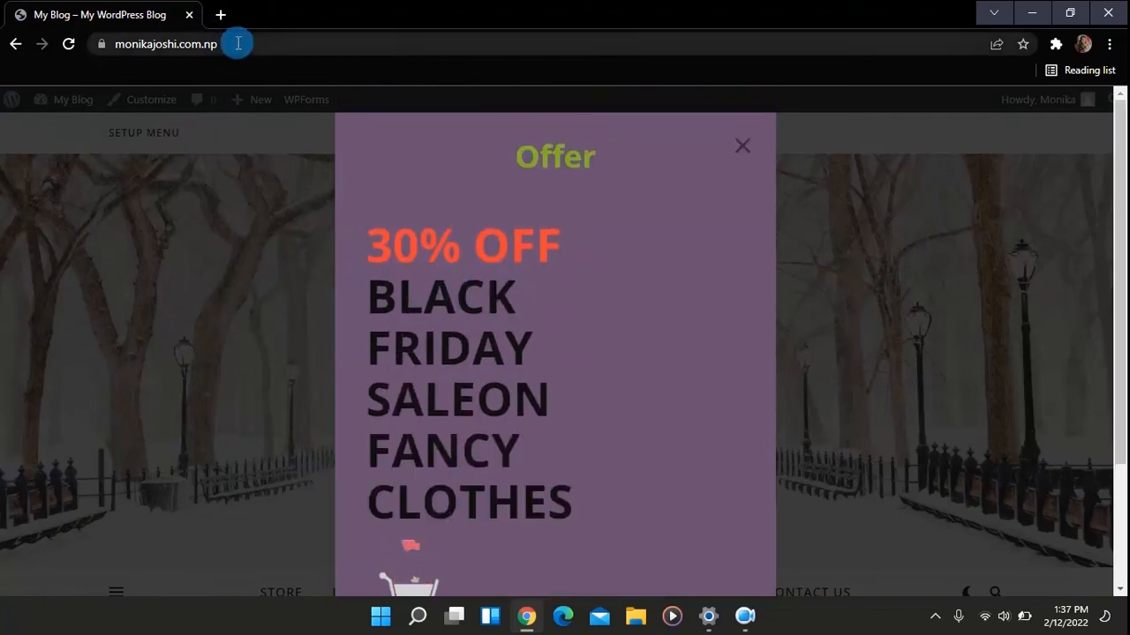
Open the blog's home page in a new browser tab.
click(222, 16)
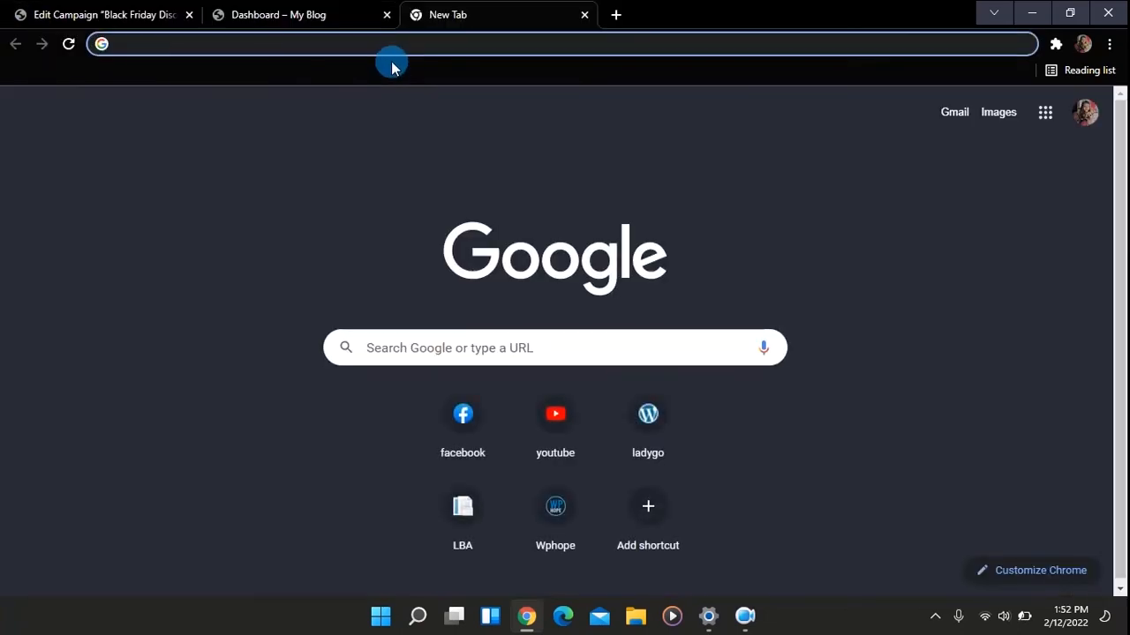
text(monikajoshi.com.np)
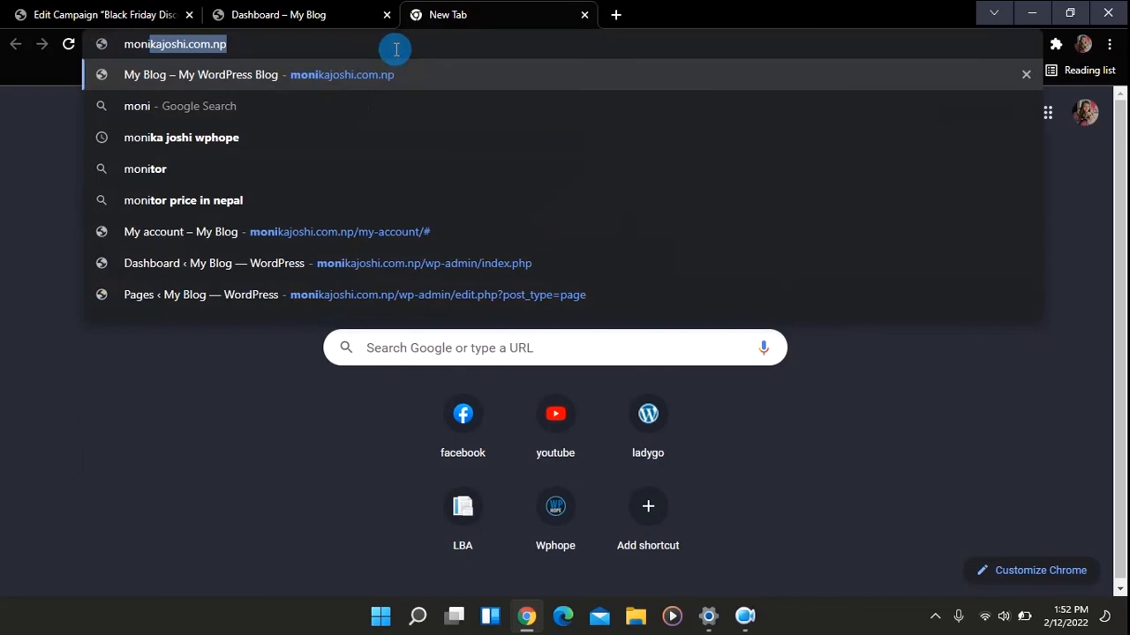
click(382, 74)
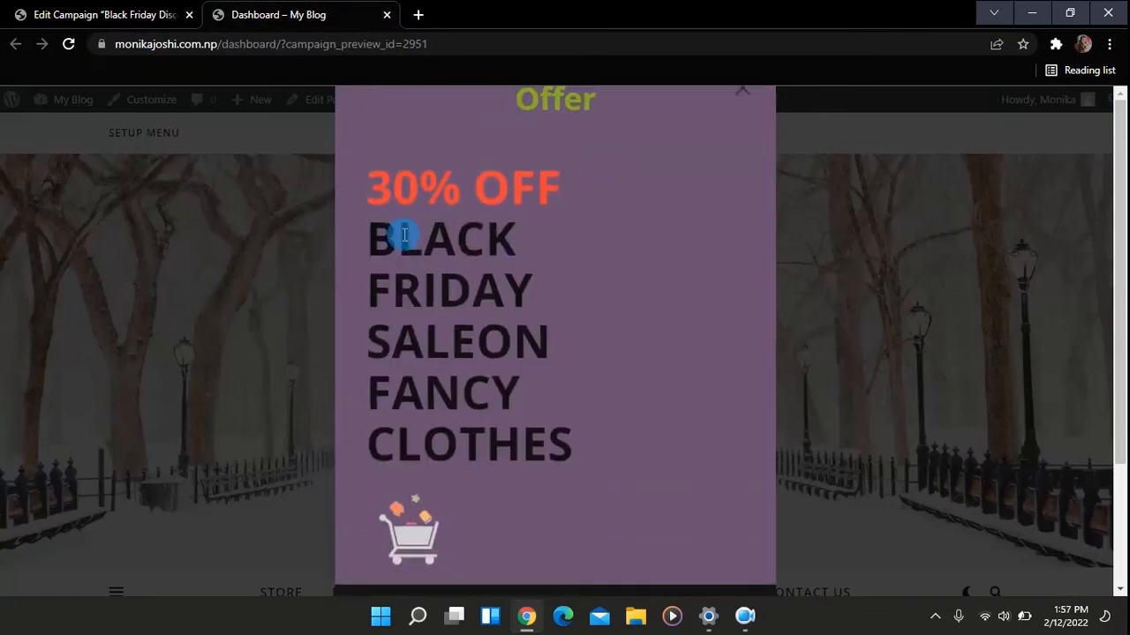
Review the Black Friday popup's offer text and form on the campaign preview page, and close the popup.
scroll(402, 236, down, 2)
scroll(404, 235, up, 2)
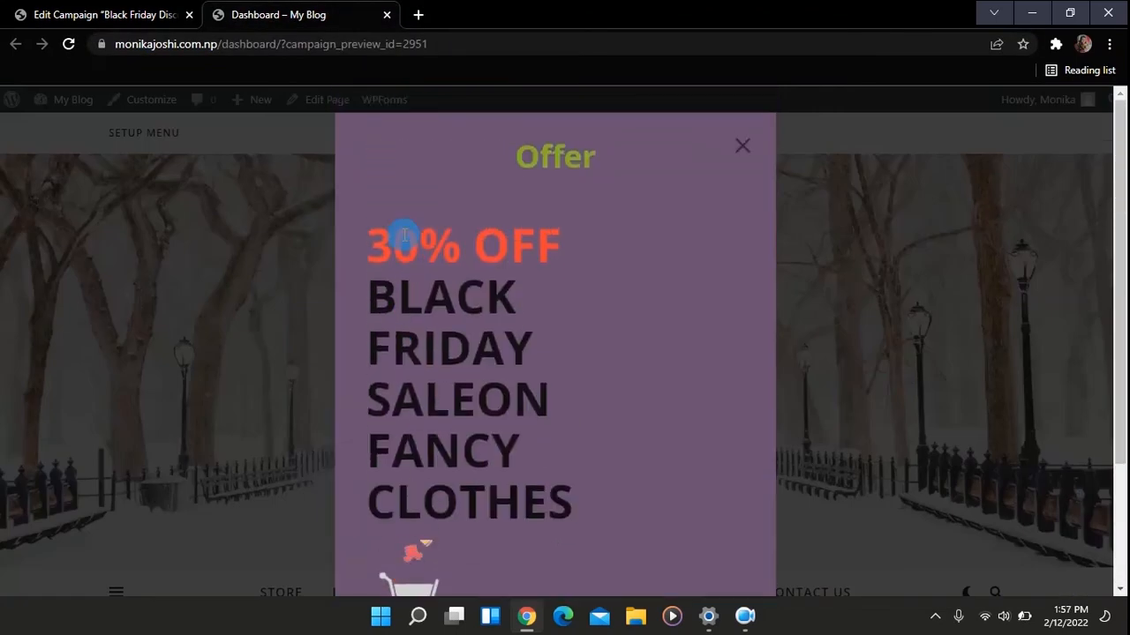
scroll(404, 234, down, 2)
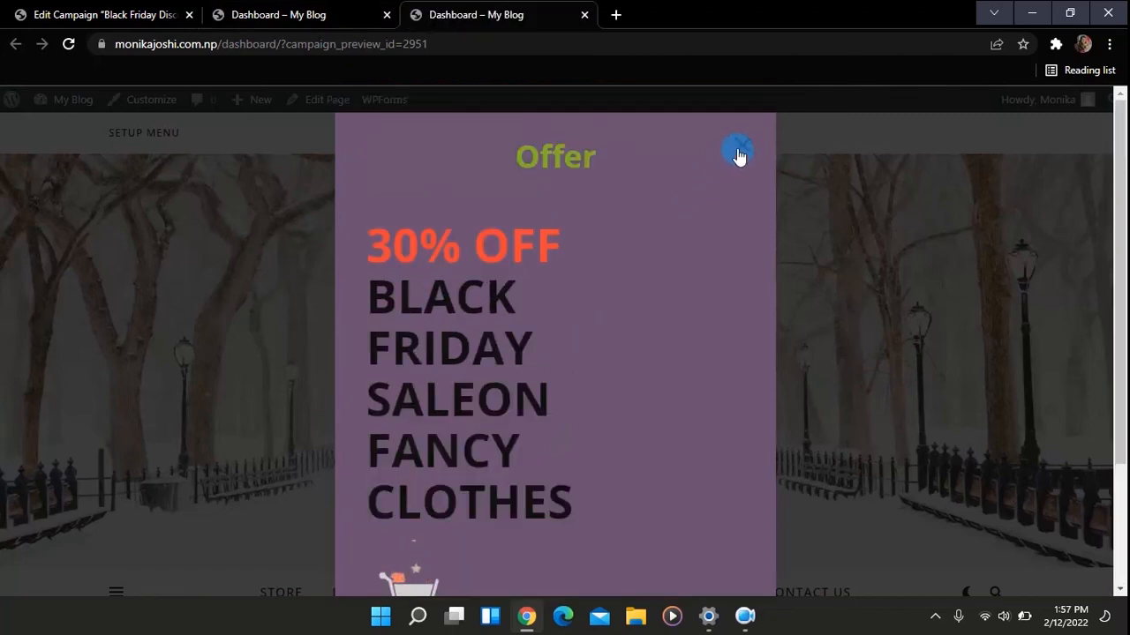
click(739, 151)
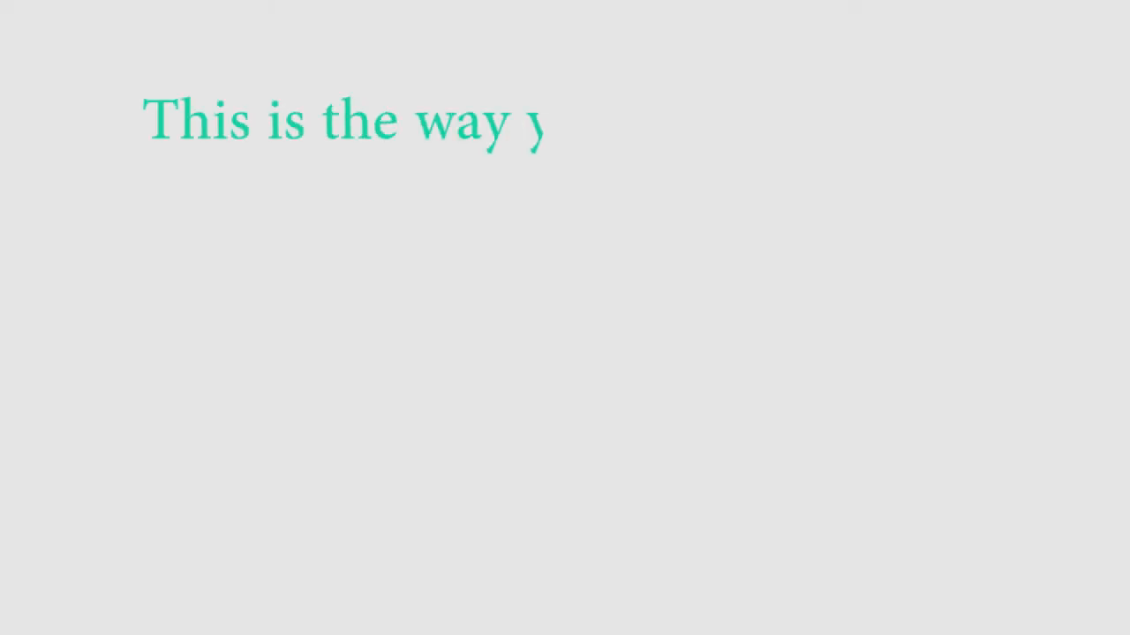